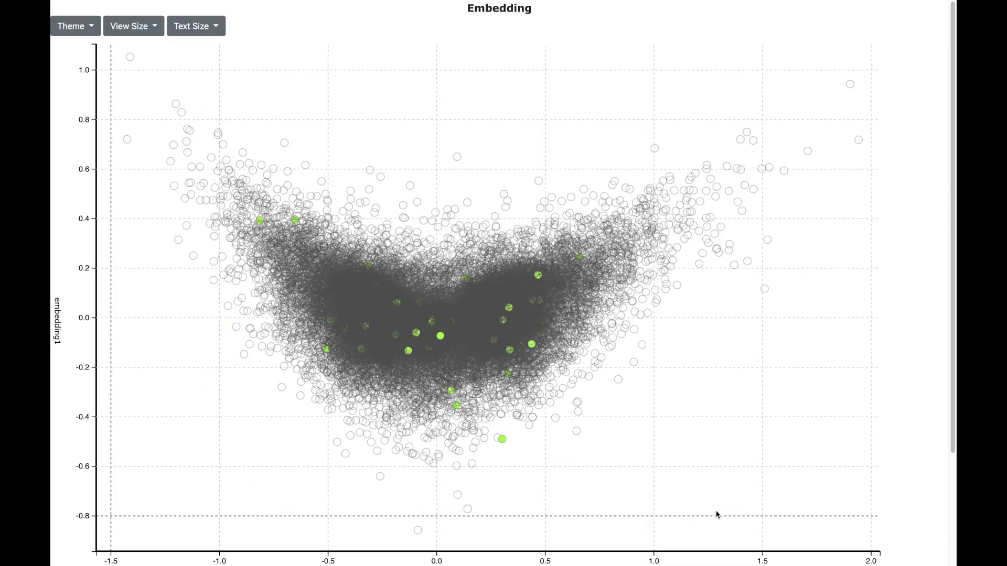
- Advance the view and read the word labels of green dots in the embedding scatter plot
{"action": "key", "text": "Right"}
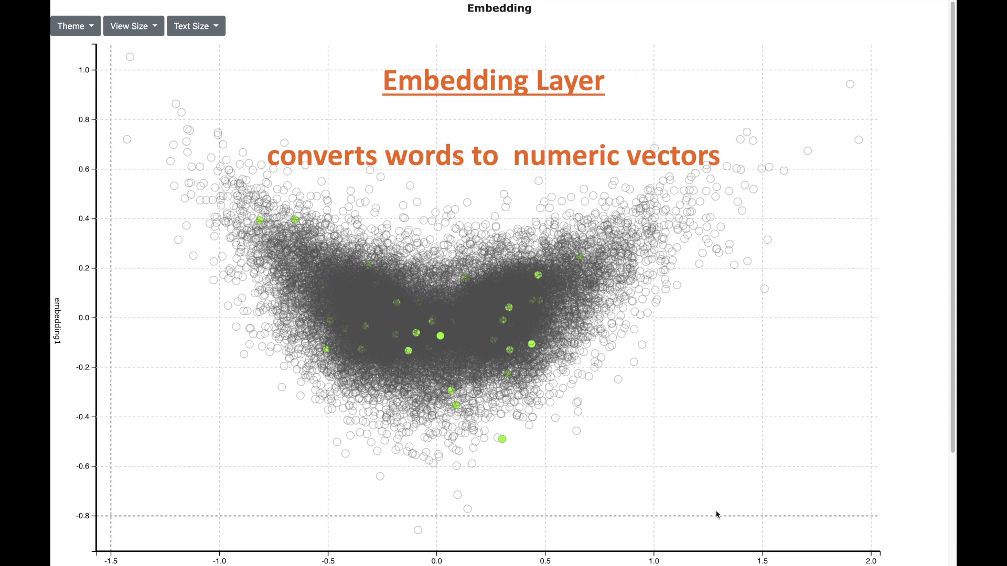
{"action": "key", "text": "Right"}
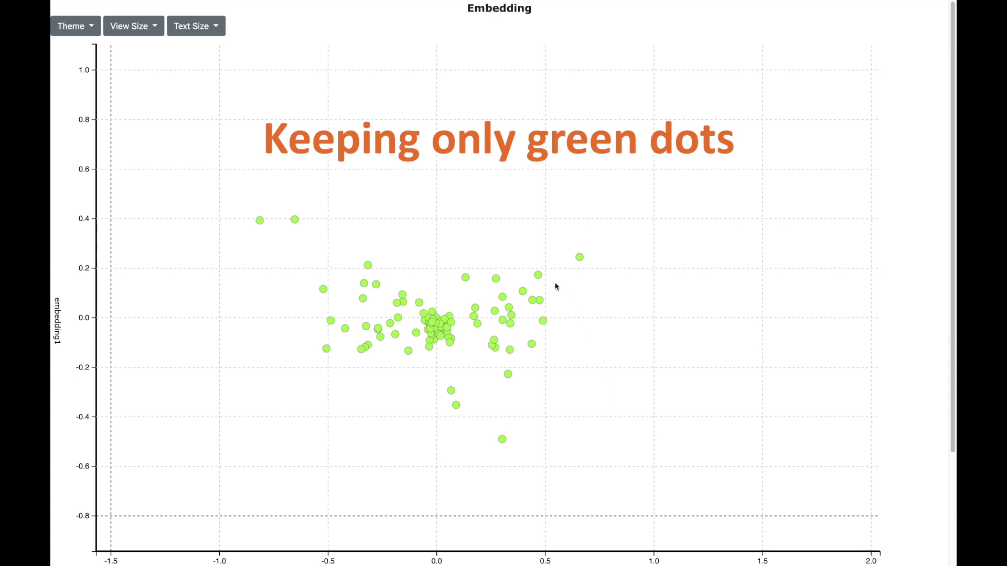
{"action": "mouse_move", "coordinate": [541, 278]}
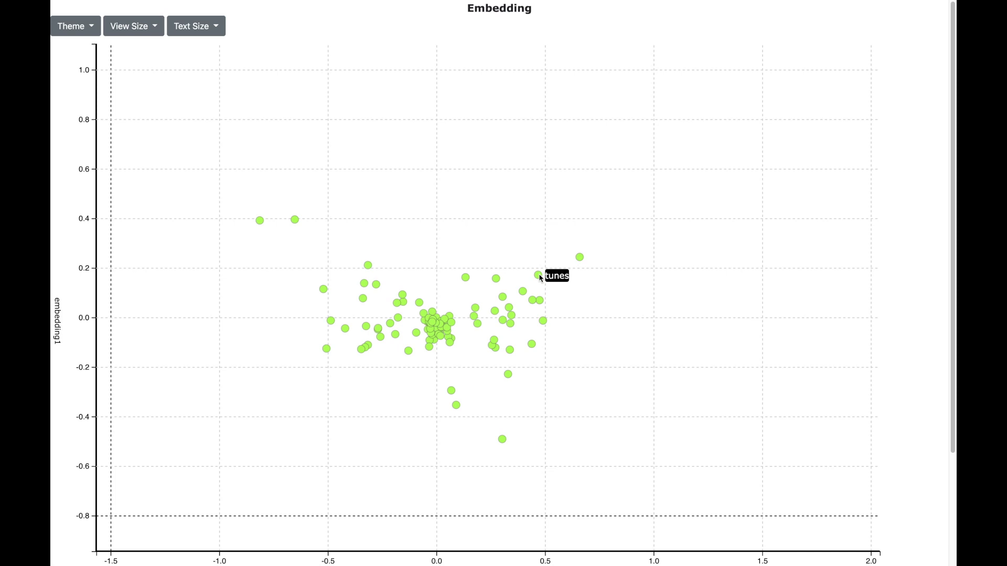
{"action": "mouse_move", "coordinate": [542, 307]}
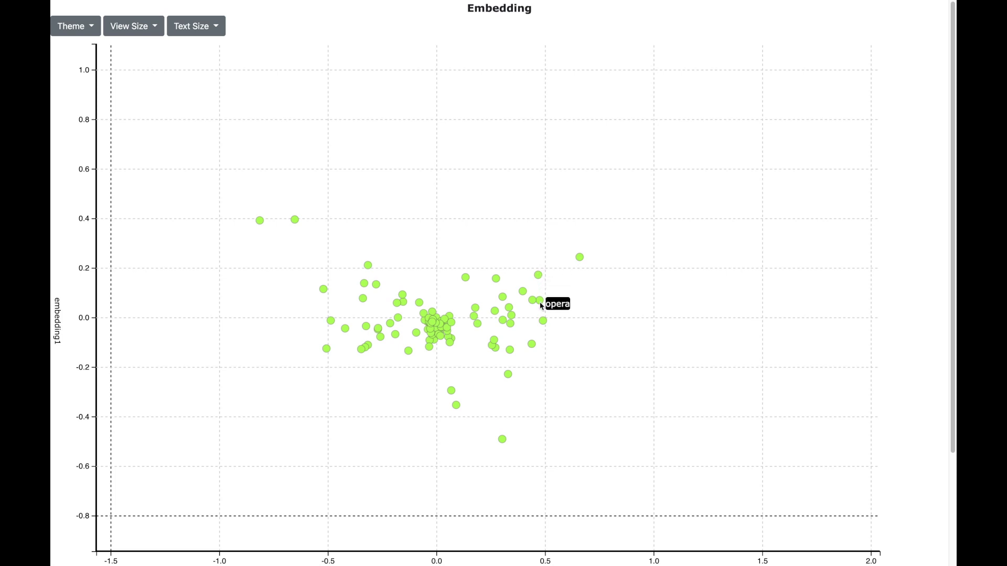
{"action": "mouse_move", "coordinate": [545, 326]}
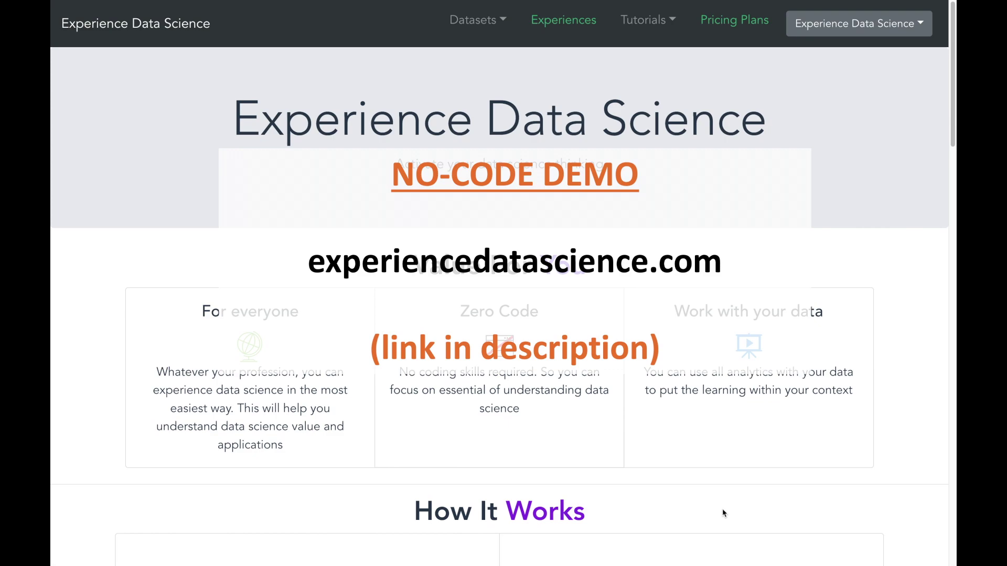
- Browse all Machine Learning experiences and start the Customer sentiment prediction hands-on
{"action": "scroll", "coordinate": [722, 513], "scroll_direction": "down", "scroll_amount": 1}
{"action": "scroll", "coordinate": [724, 513], "scroll_direction": "down", "scroll_amount": 15}
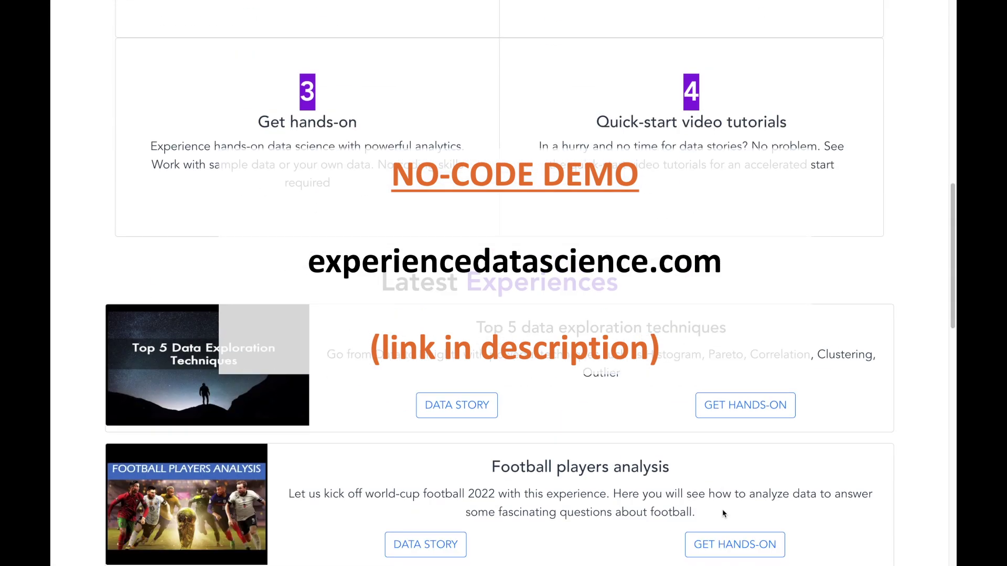
{"action": "scroll", "coordinate": [724, 514], "scroll_direction": "down", "scroll_amount": 8}
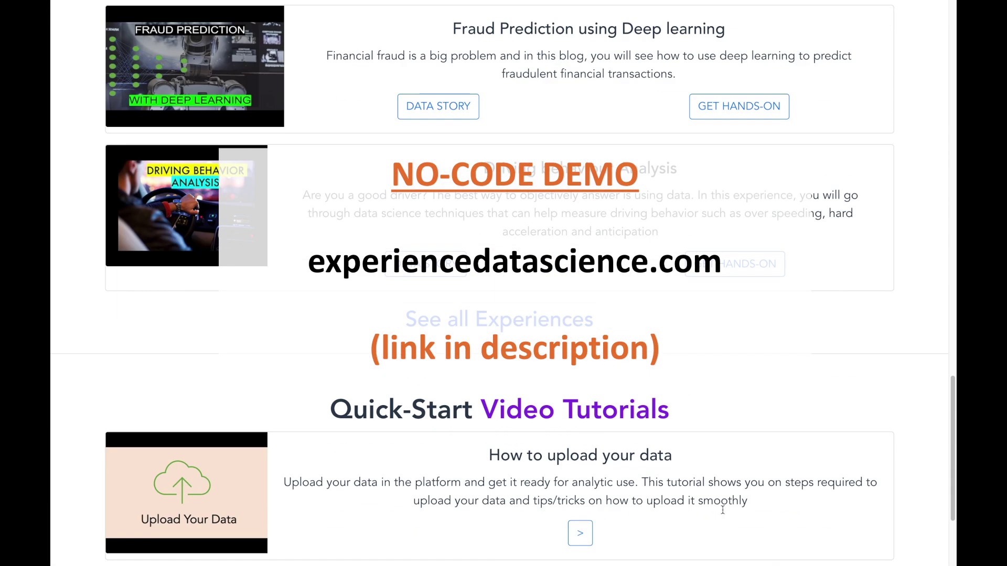
{"action": "left_click", "coordinate": [525, 319]}
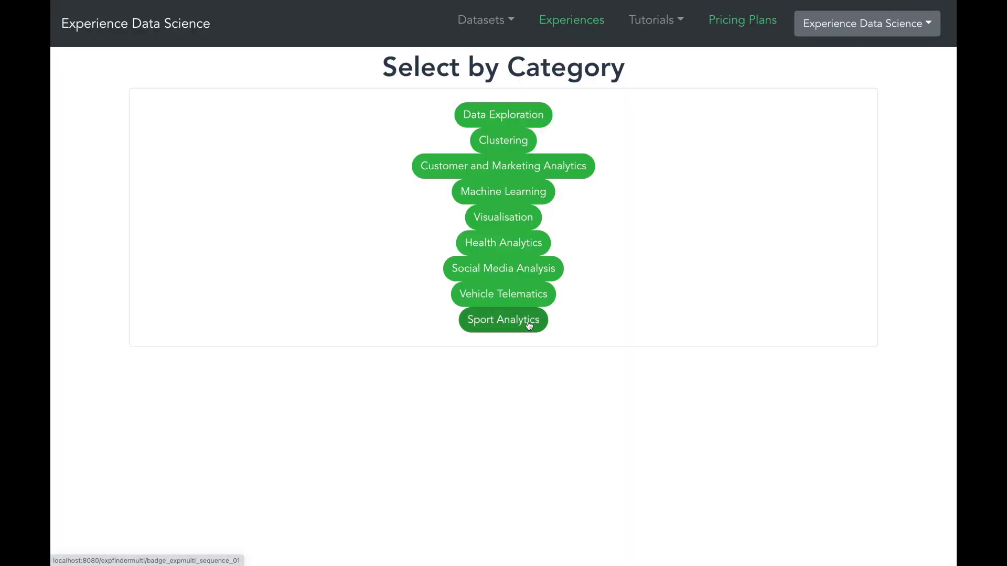
{"action": "left_click", "coordinate": [516, 198]}
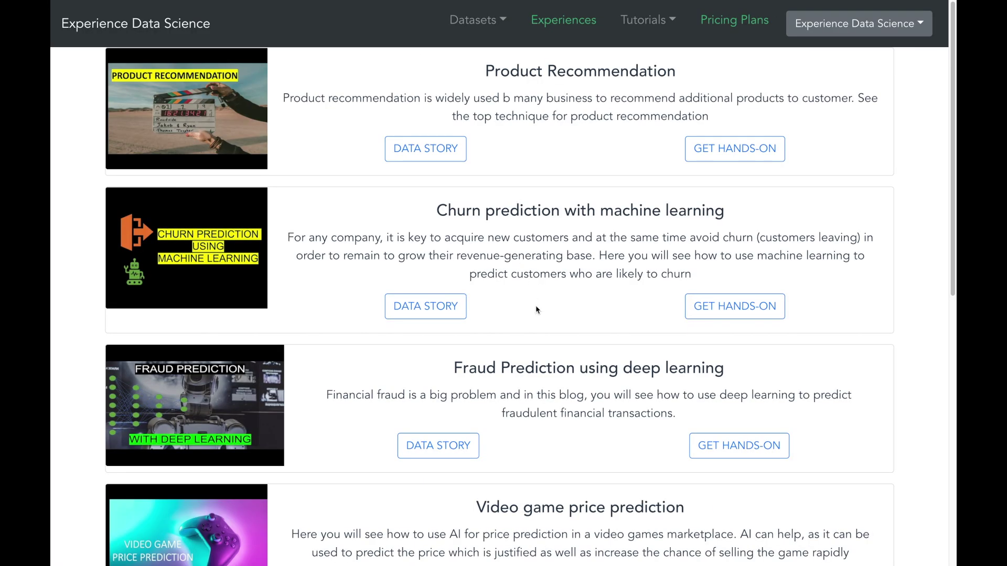
{"action": "scroll", "coordinate": [536, 307], "scroll_direction": "down", "scroll_amount": 6}
{"action": "scroll", "coordinate": [535, 319], "scroll_direction": "down", "scroll_amount": 2}
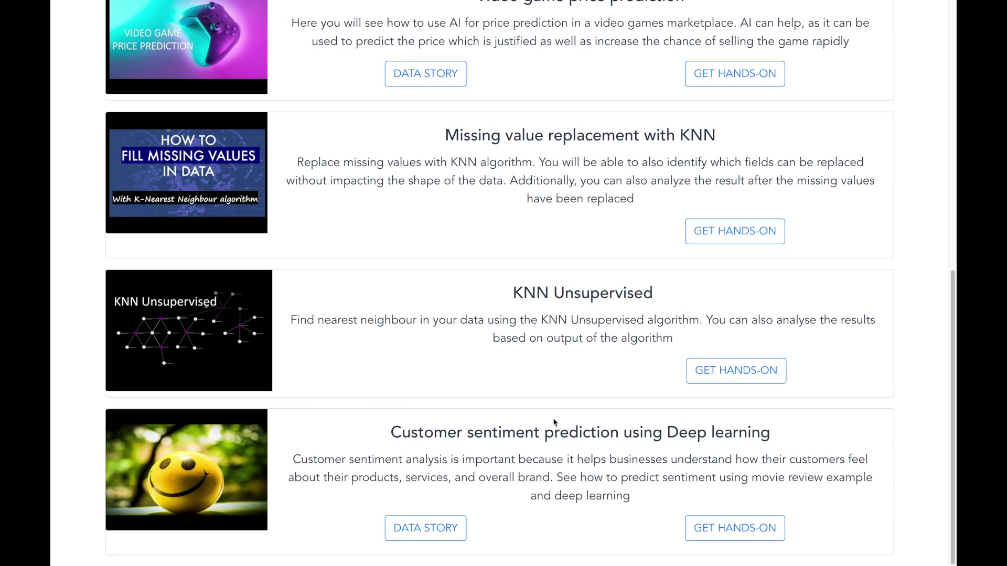
{"action": "left_click", "coordinate": [697, 529]}
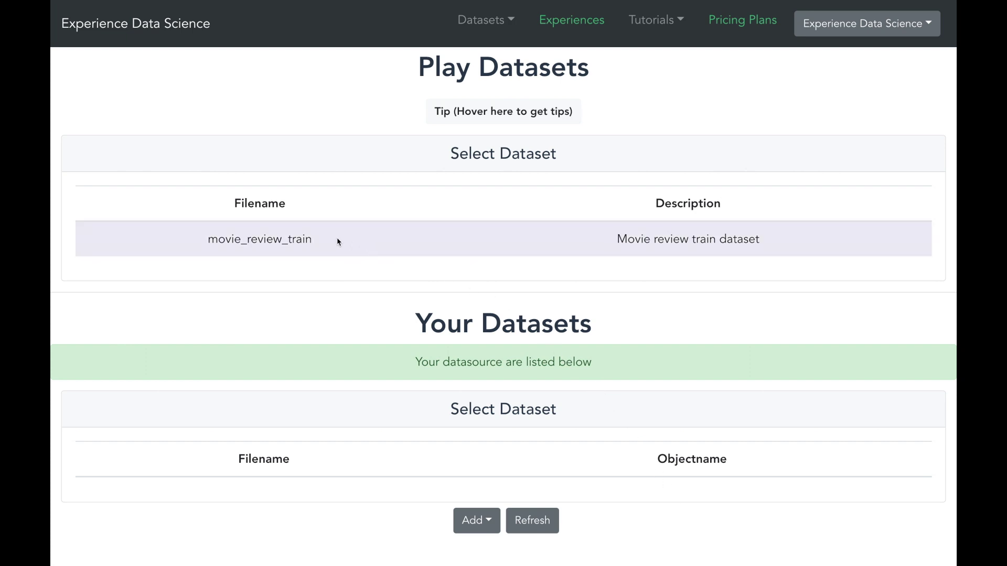
- Copy movie_review_train to Your Datasets, select the copy, and open its Analytics
{"action": "left_click", "coordinate": [440, 239]}
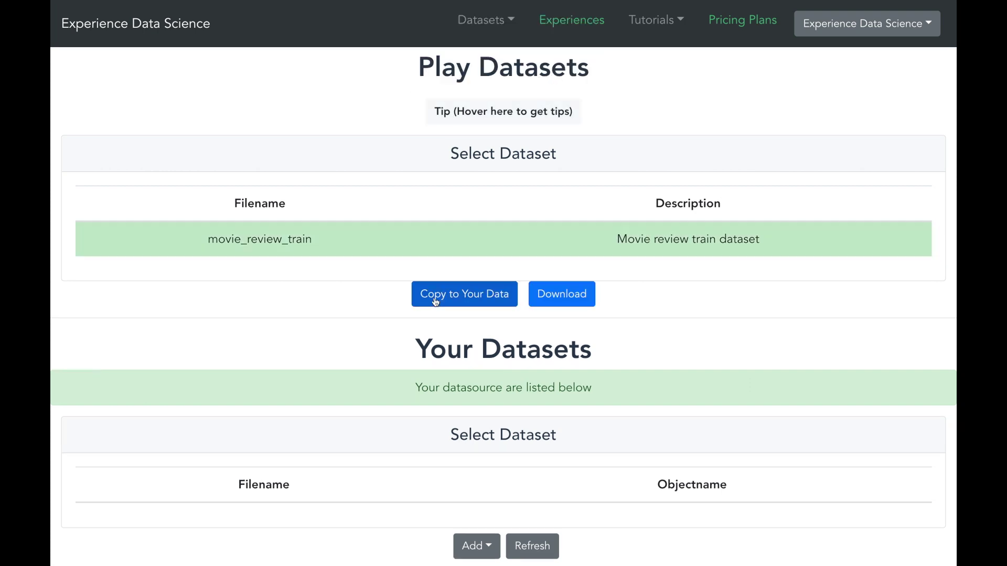
{"action": "left_click", "coordinate": [436, 303]}
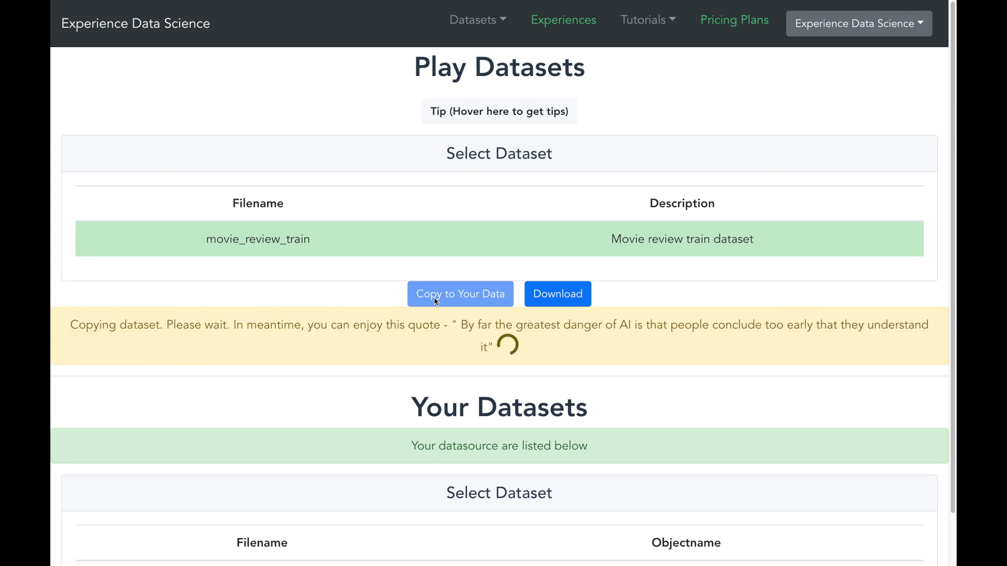
{"action": "scroll", "coordinate": [328, 372], "scroll_direction": "down", "scroll_amount": 2}
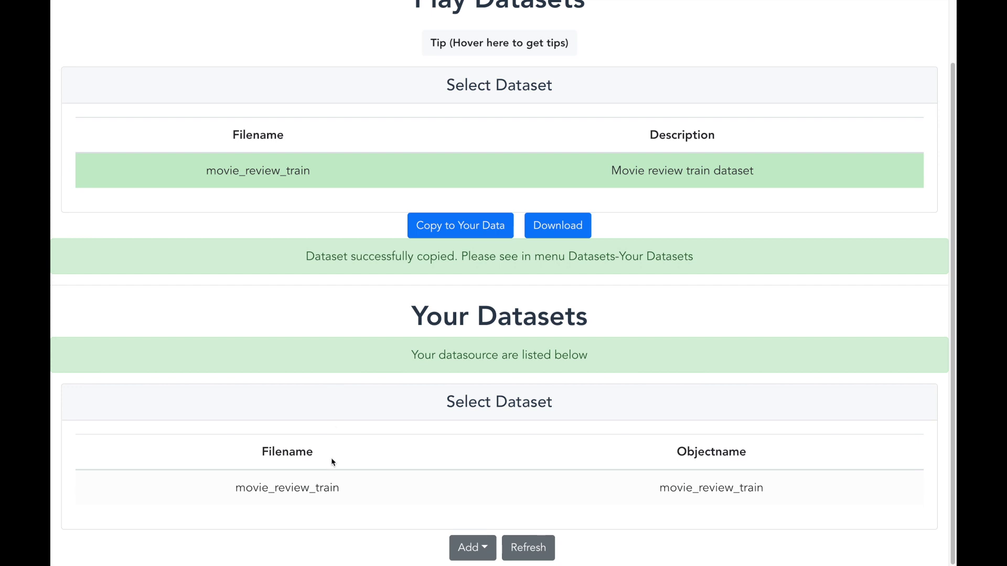
{"action": "left_click", "coordinate": [334, 498]}
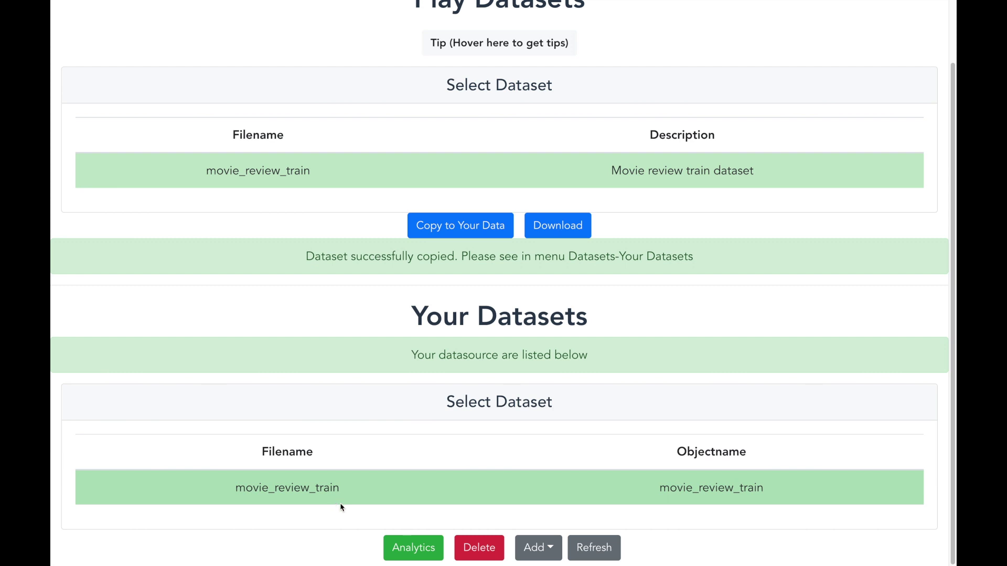
{"action": "left_click", "coordinate": [388, 555]}
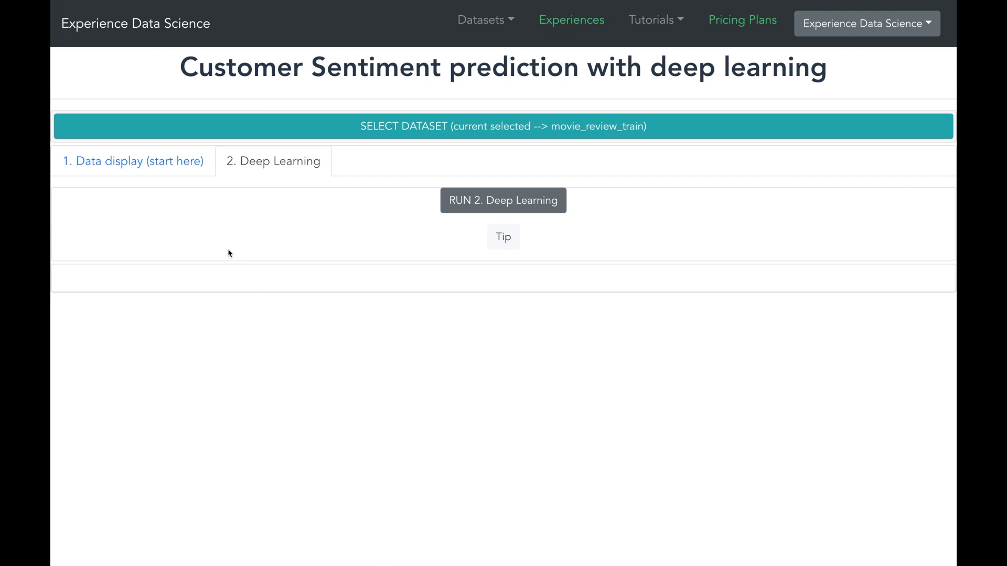
- Run Data display on 10 records with review and sentiment columns and sharable output
{"action": "left_click", "coordinate": [177, 174]}
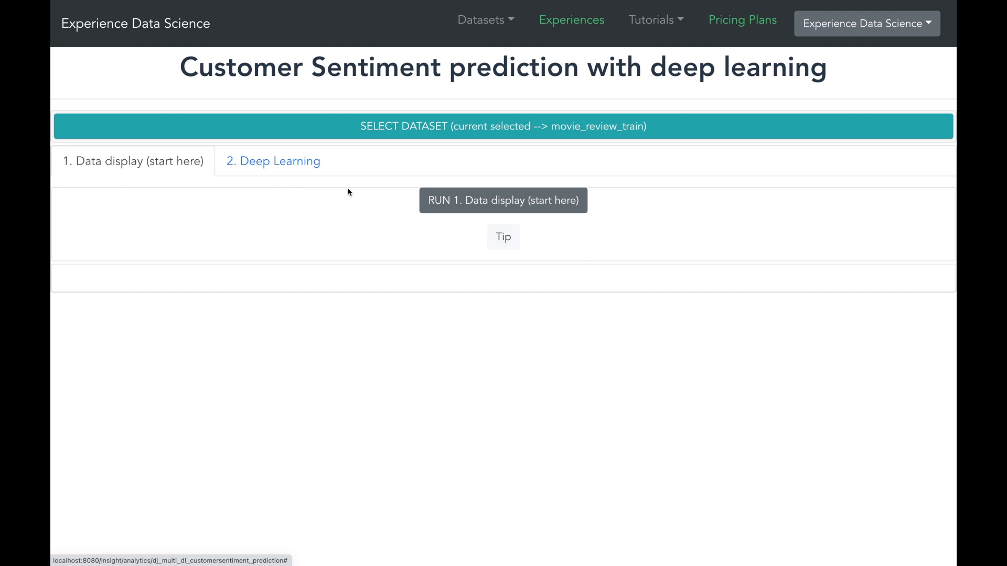
{"action": "left_click", "coordinate": [438, 210]}
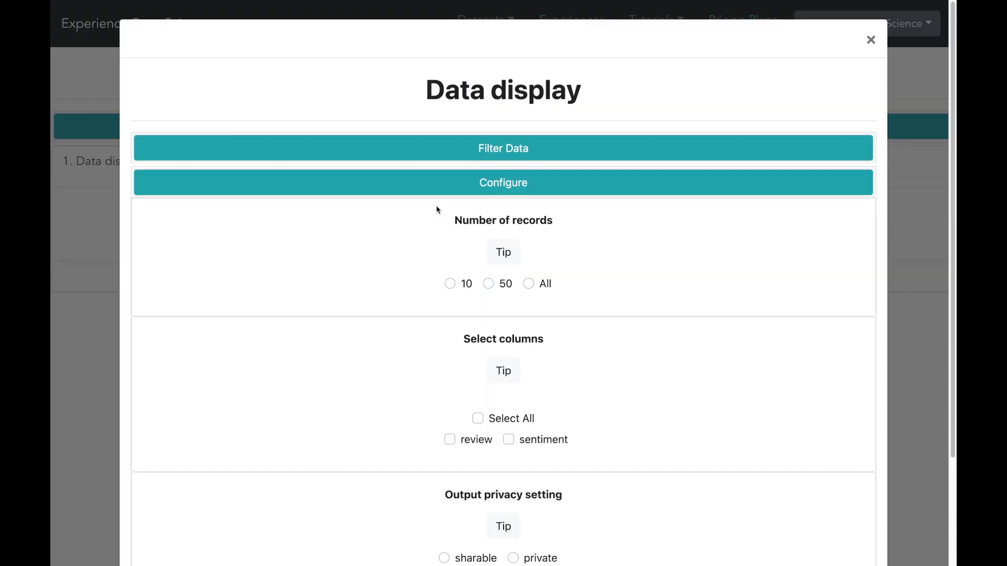
{"action": "left_click", "coordinate": [450, 284]}
{"action": "scroll", "coordinate": [442, 322], "scroll_direction": "down", "scroll_amount": 3}
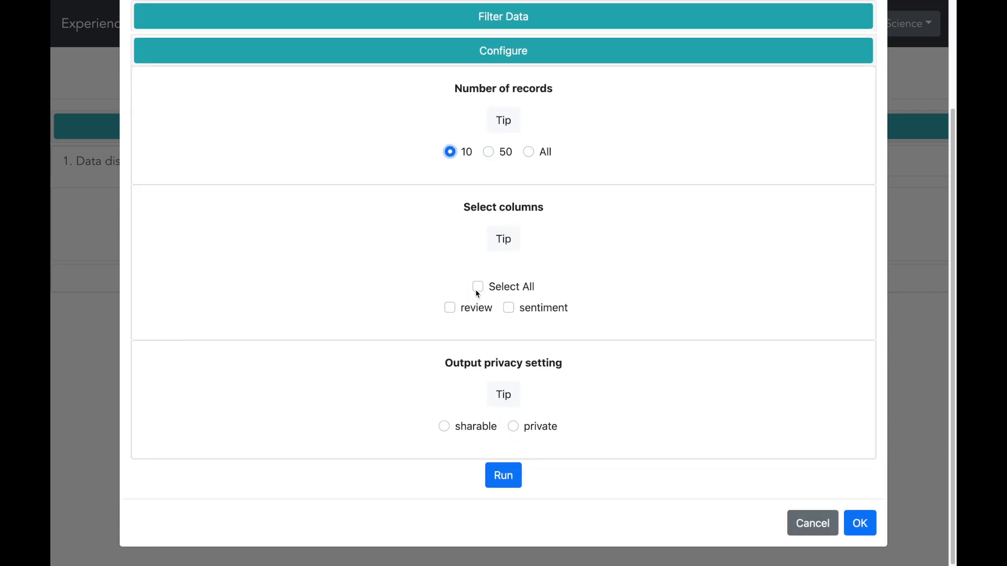
{"action": "left_click", "coordinate": [477, 287]}
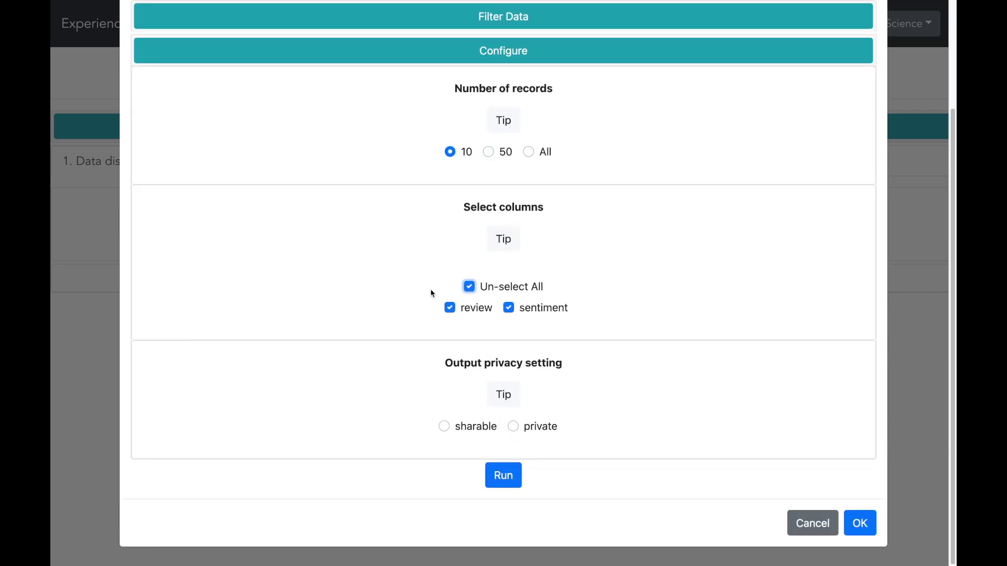
{"action": "left_click", "coordinate": [443, 428]}
{"action": "left_click", "coordinate": [499, 481]}
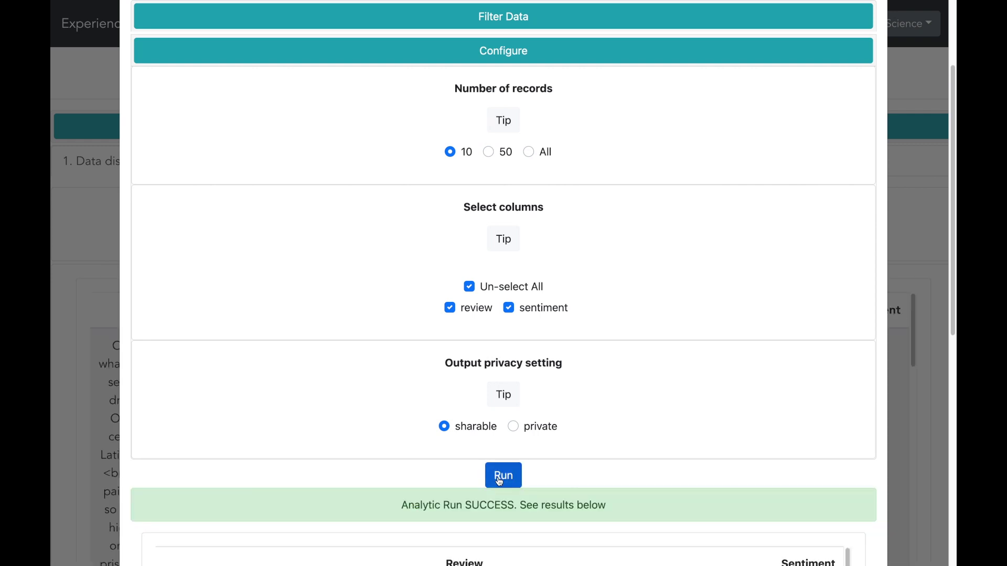
- Browse the reviews, highlighting the Jake review's negative passage and sentiment 0, then go to Deep Learning
{"action": "scroll", "coordinate": [886, 469], "scroll_direction": "down", "scroll_amount": 3}
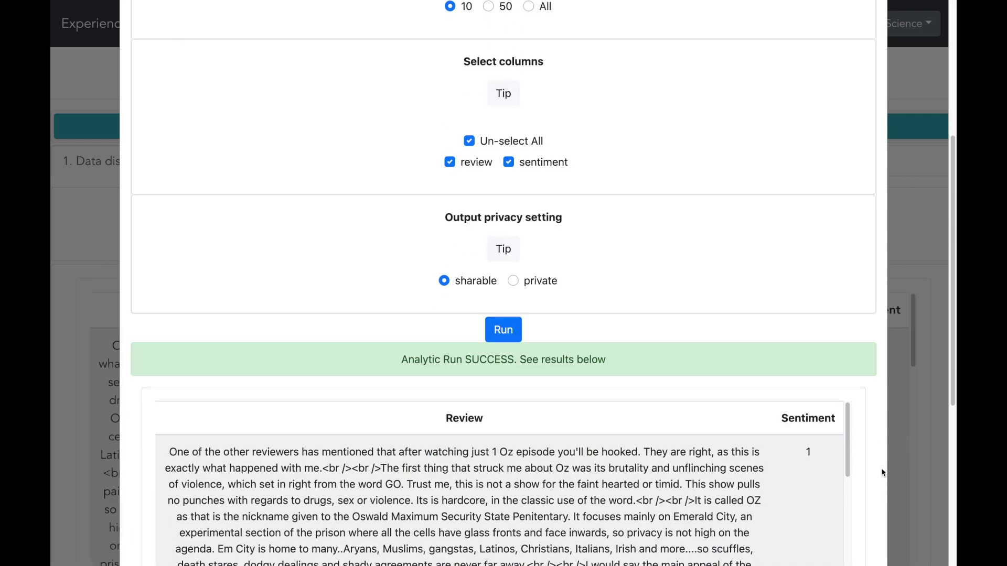
{"action": "scroll", "coordinate": [883, 473], "scroll_direction": "down", "scroll_amount": 6}
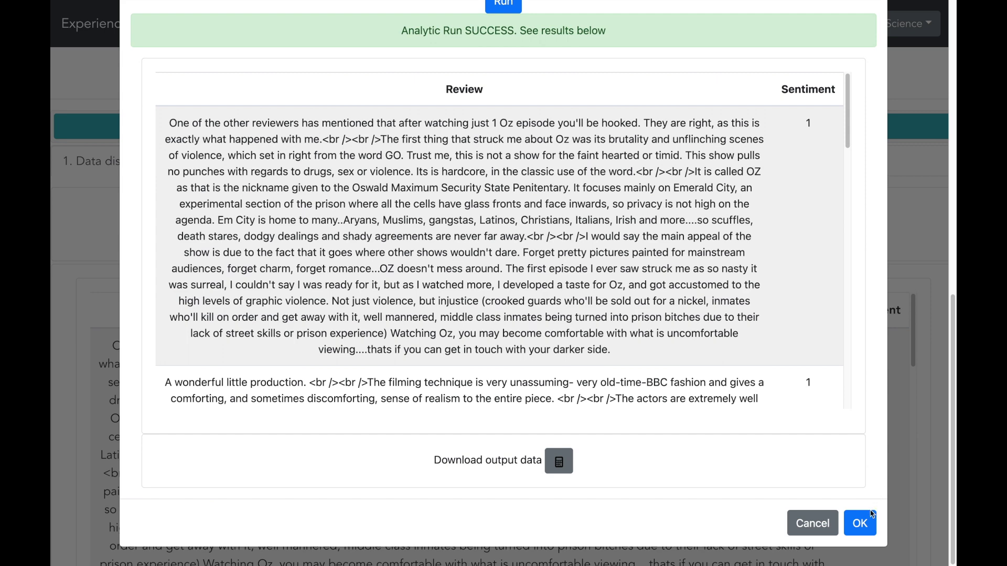
{"action": "left_click", "coordinate": [869, 523]}
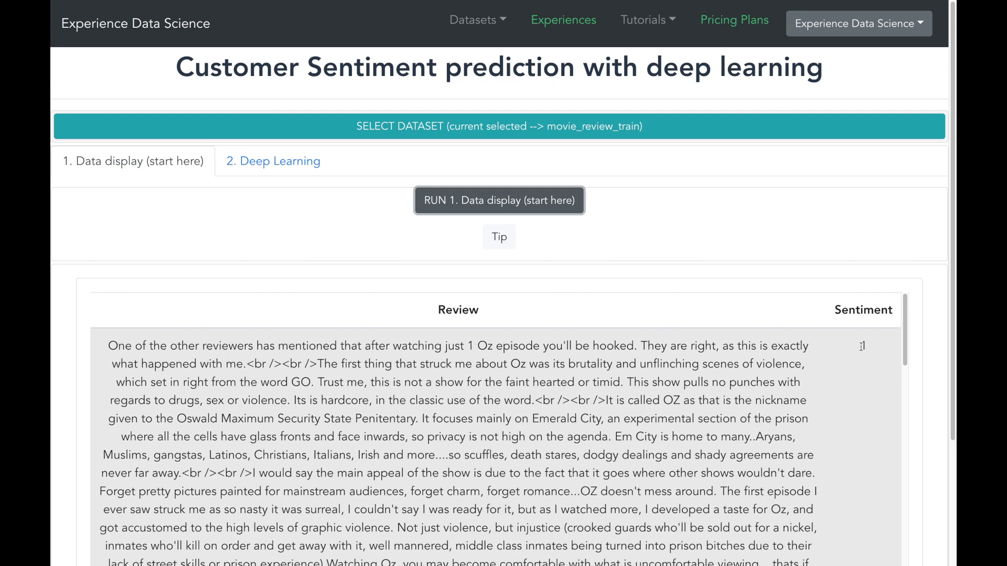
{"action": "left_click", "coordinate": [906, 452]}
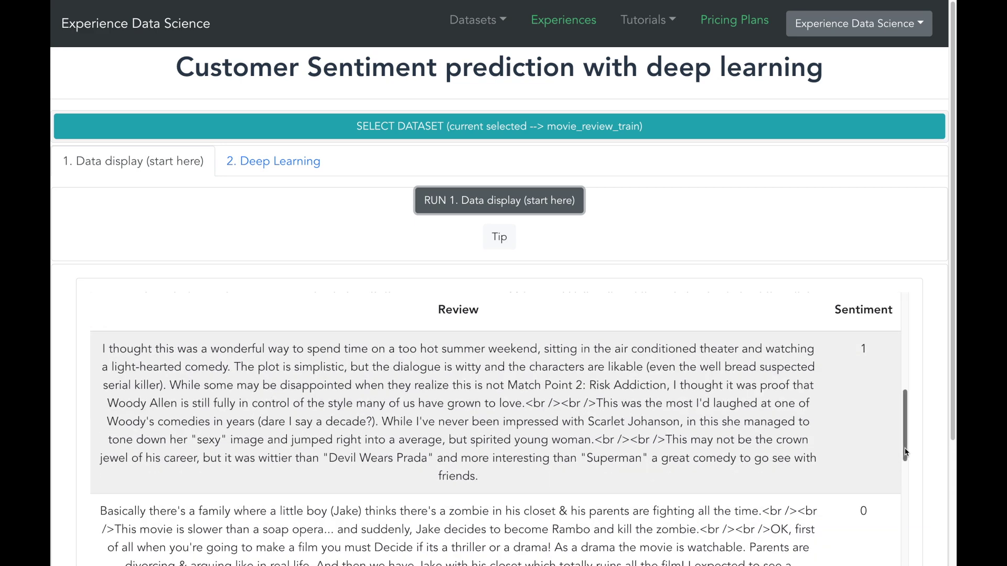
{"action": "scroll", "coordinate": [906, 452], "scroll_direction": "down", "scroll_amount": 3}
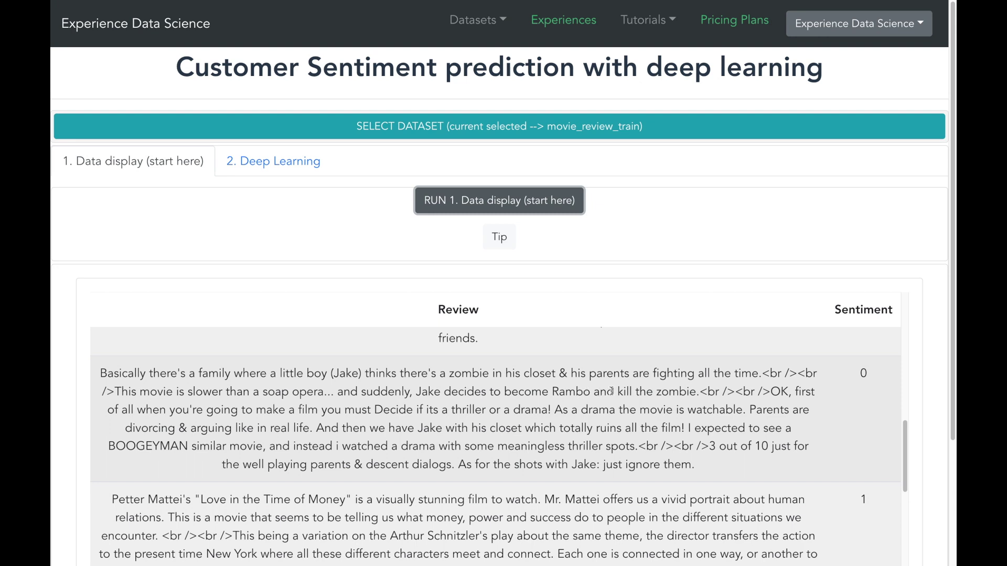
{"action": "left_click_drag", "start_coordinate": [617, 391], "coordinate": [671, 433]}
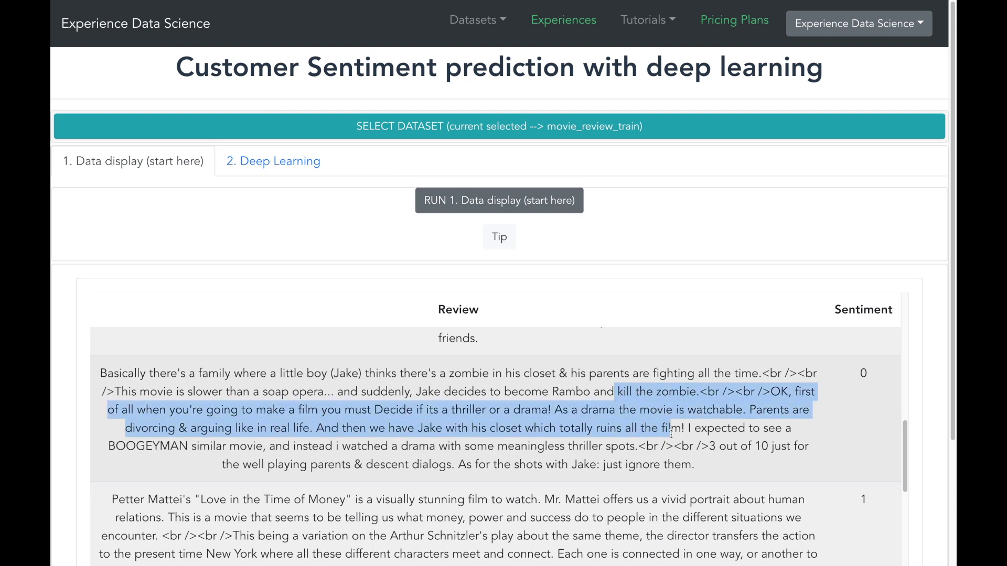
{"action": "left_click", "coordinate": [862, 373]}
{"action": "double_click", "coordinate": [863, 372]}
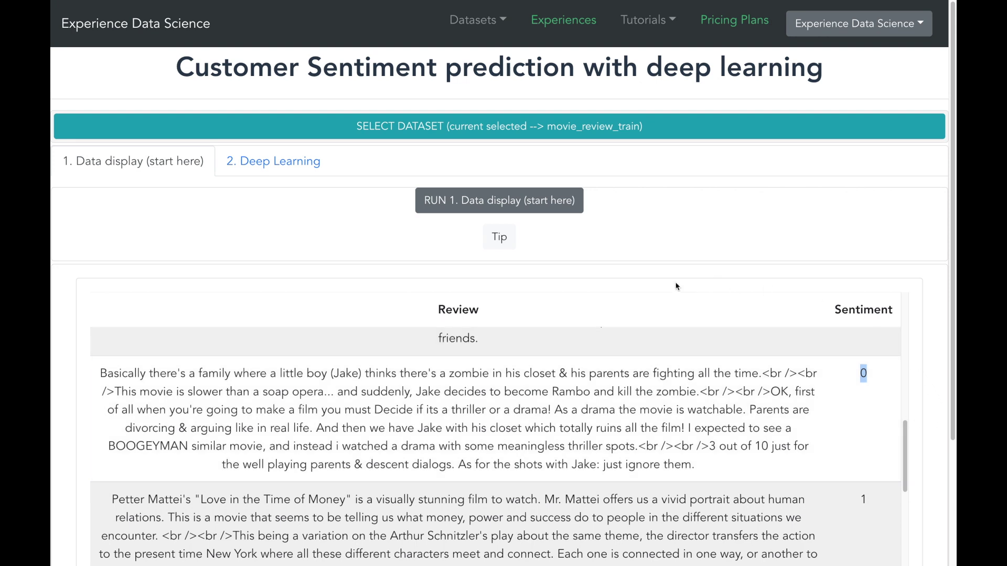
{"action": "left_click", "coordinate": [282, 170]}
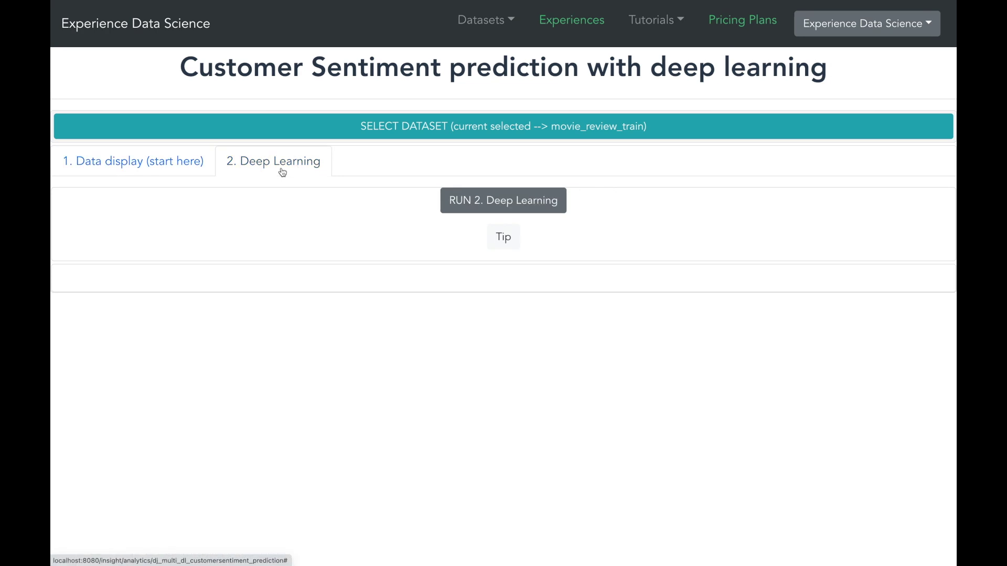
- Set up the text embedding LSTM with review as X, maximum text length 128, sentiment as Y
{"action": "left_click", "coordinate": [476, 209]}
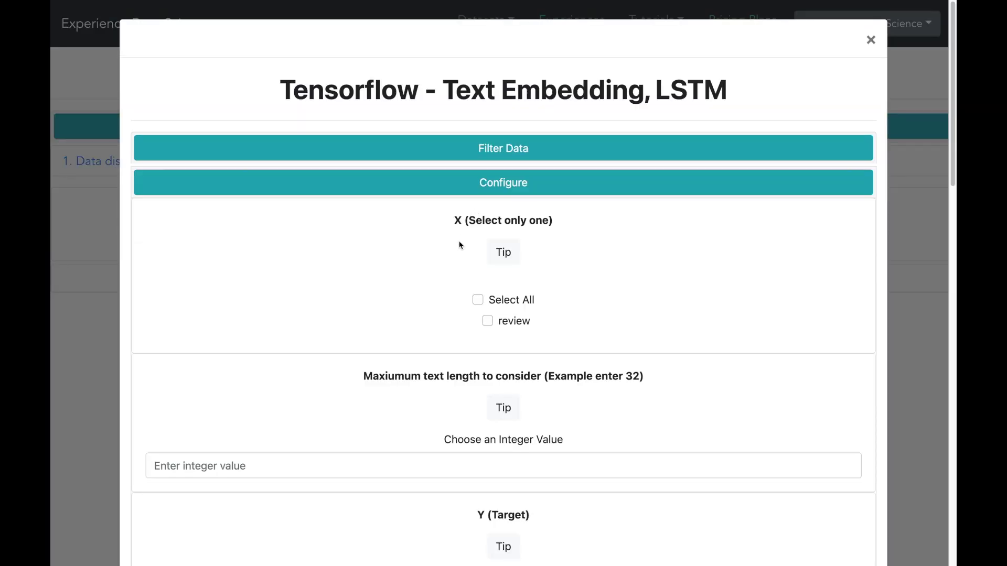
{"action": "scroll", "coordinate": [458, 249], "scroll_direction": "down", "scroll_amount": 1}
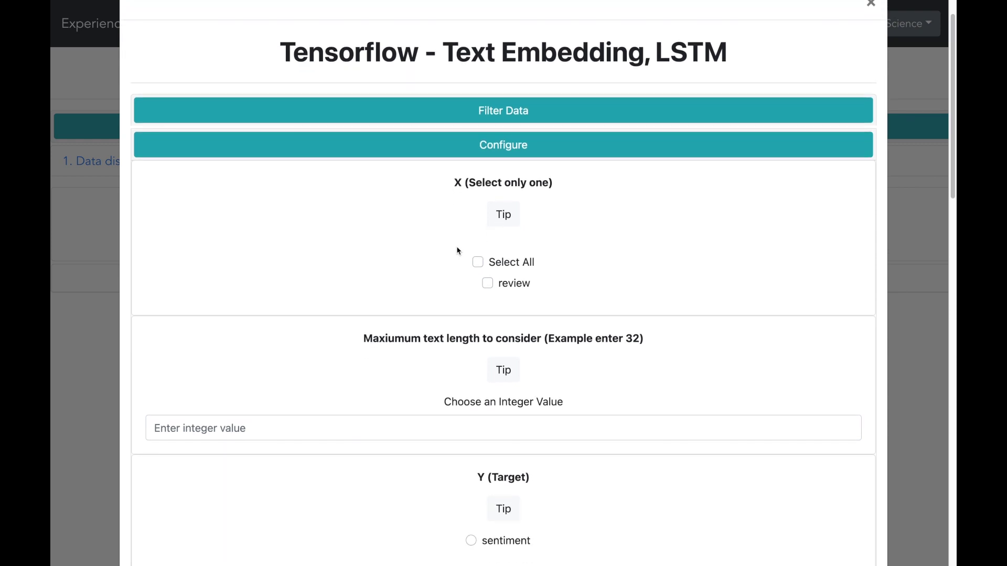
{"action": "left_click", "coordinate": [488, 284]}
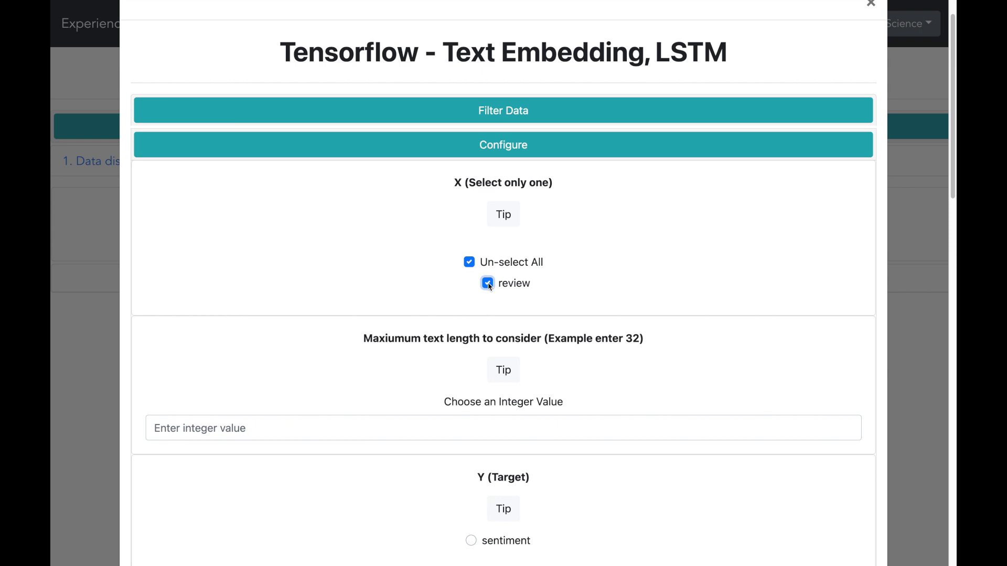
{"action": "left_click", "coordinate": [303, 424]}
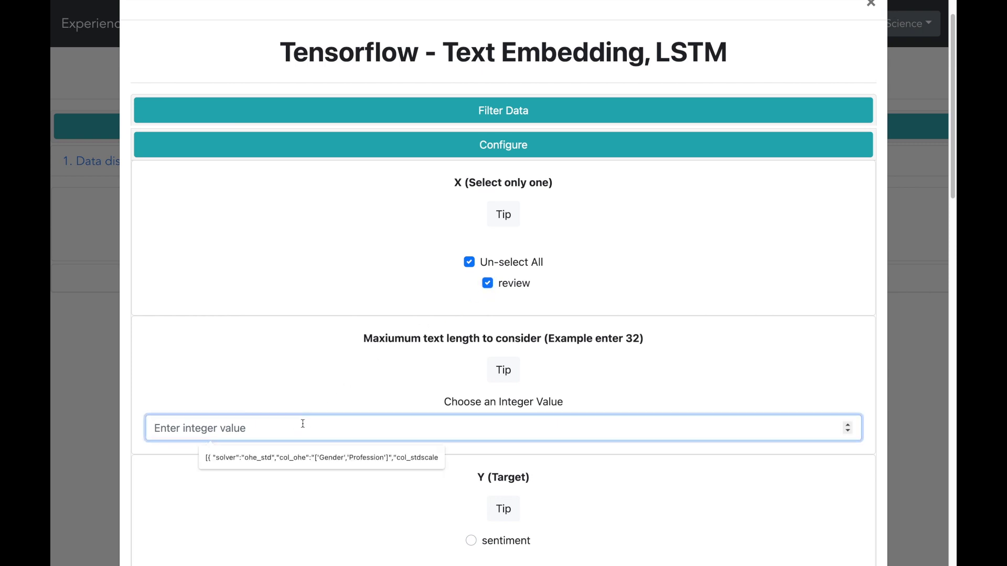
{"action": "left_click", "coordinate": [278, 385]}
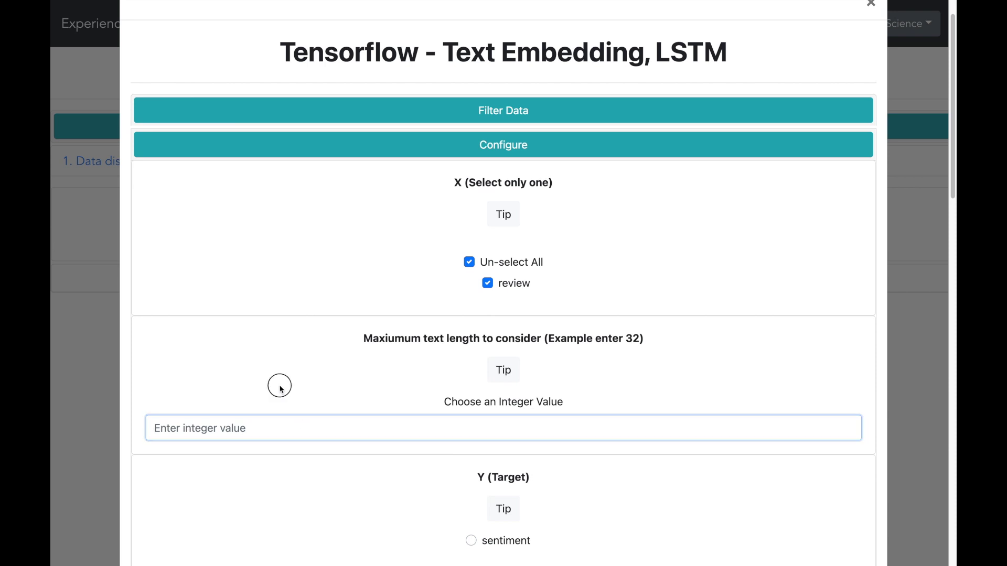
{"action": "left_click", "coordinate": [269, 424]}
{"action": "type", "text": "12"}
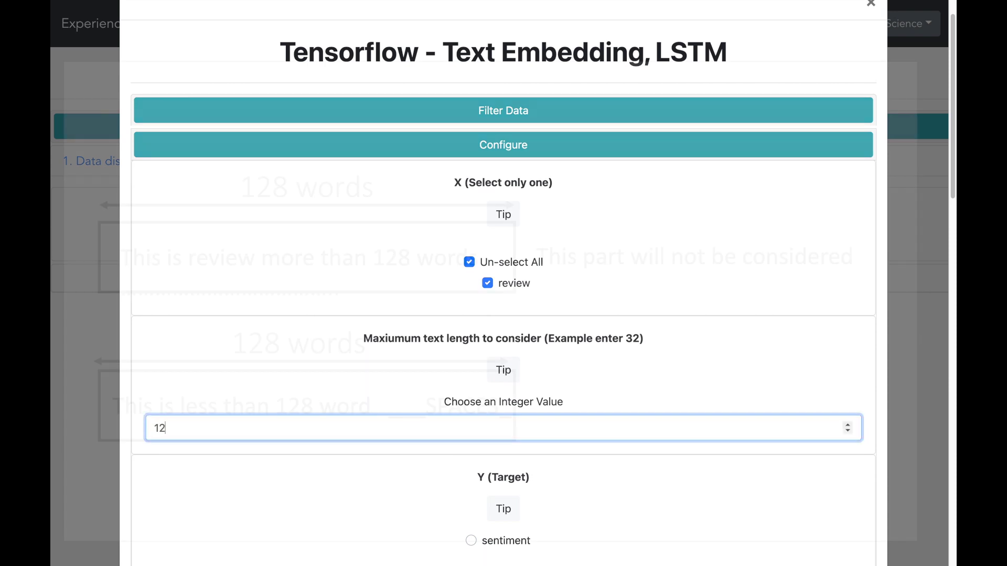
{"action": "type", "text": "8"}
{"action": "left_click", "coordinate": [289, 457]}
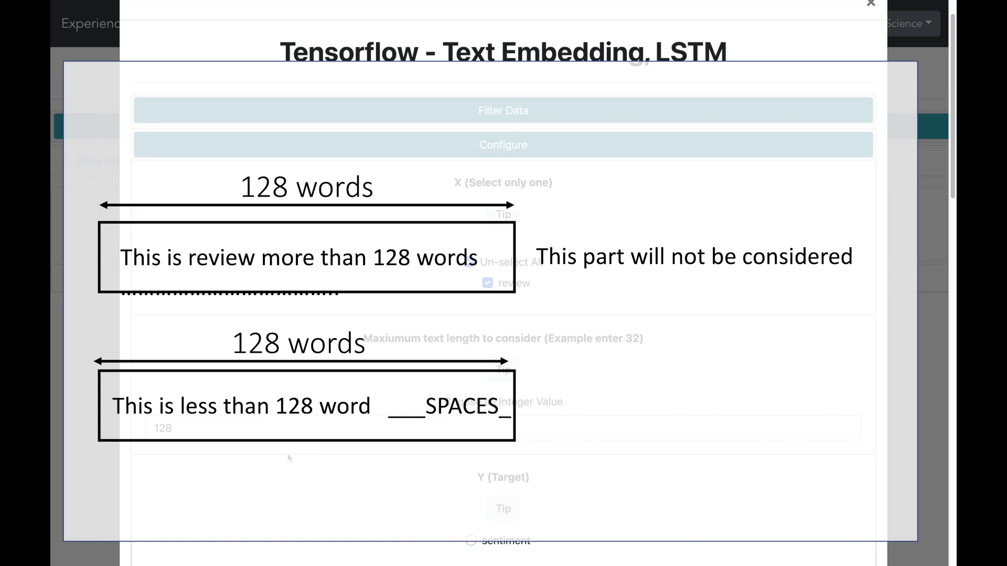
{"action": "scroll", "coordinate": [289, 458], "scroll_direction": "down", "scroll_amount": 3}
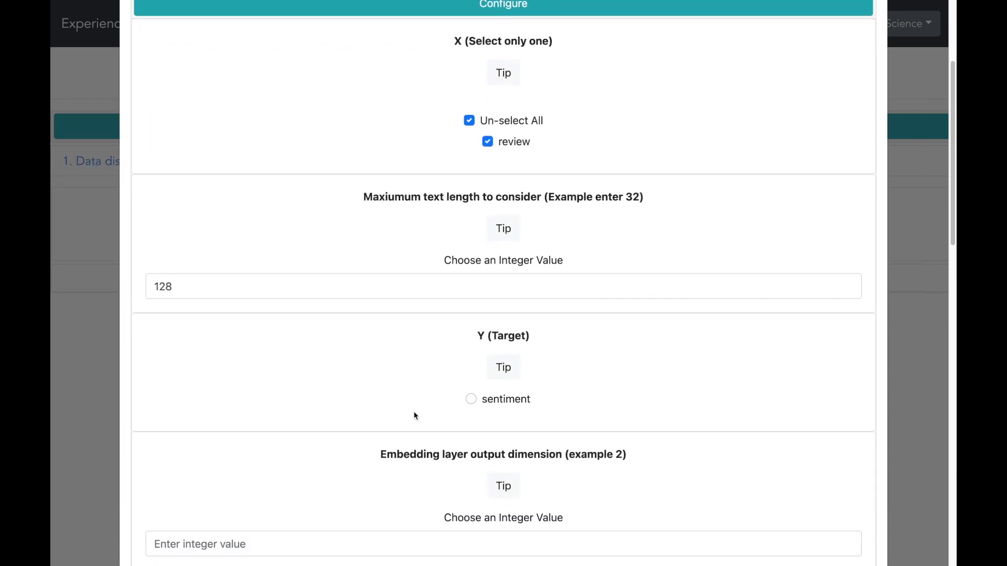
{"action": "left_click", "coordinate": [470, 400]}
- Enter 128 in the Embedding layer output dimension field
{"action": "scroll", "coordinate": [379, 405], "scroll_direction": "down", "scroll_amount": 3}
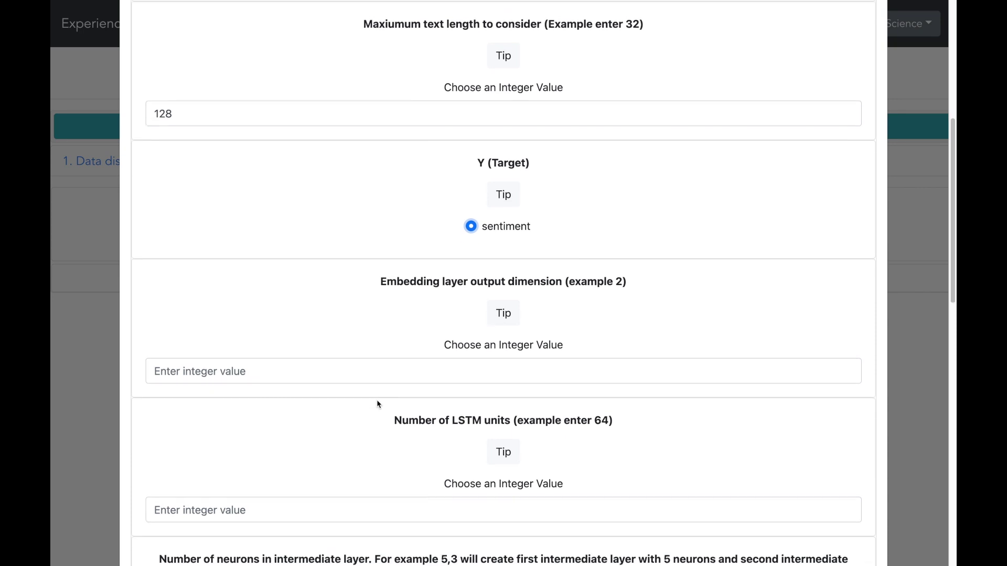
{"action": "left_click", "coordinate": [350, 368]}
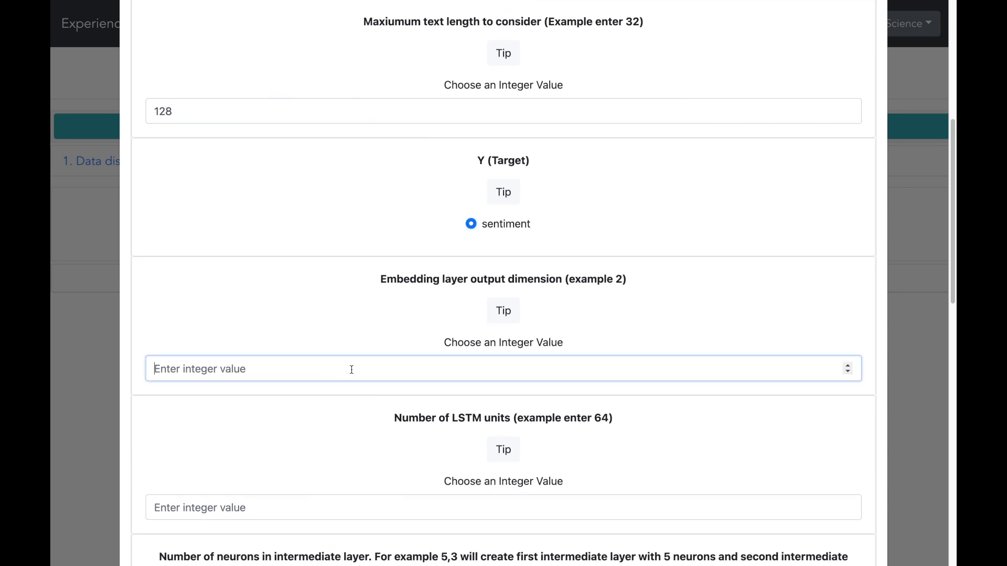
{"action": "type", "text": "128"}
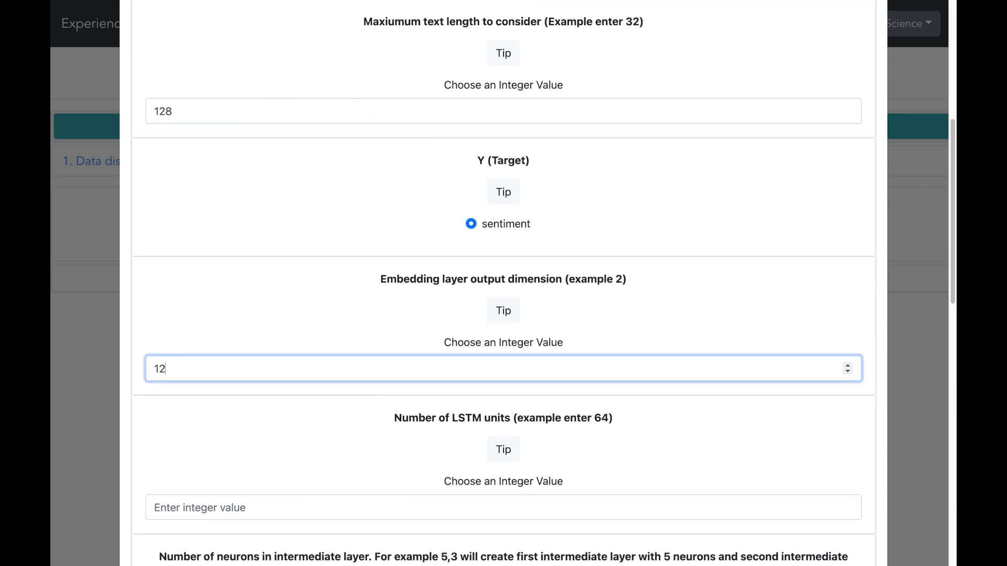
{"action": "left_click", "coordinate": [357, 351]}
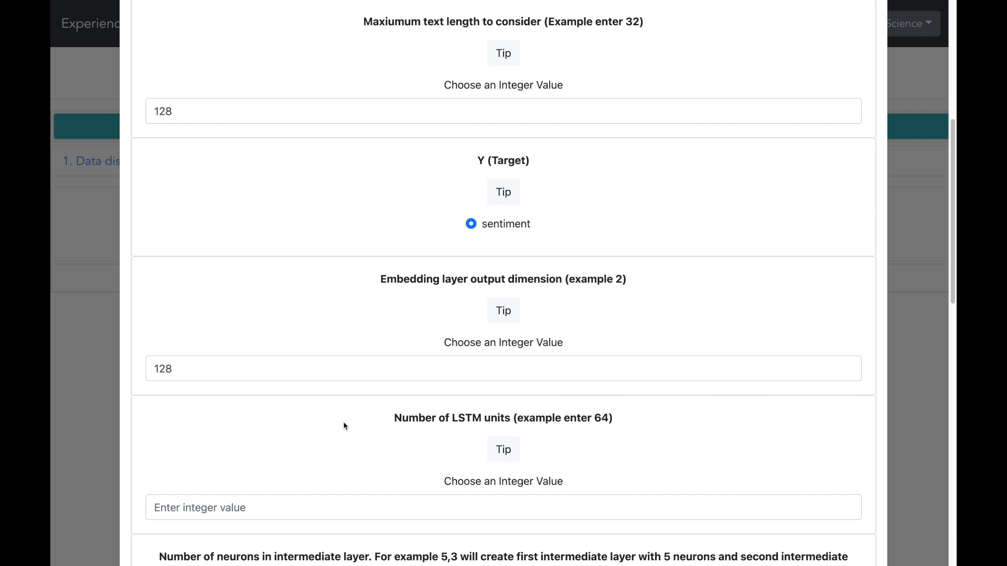
- Enter 64 as the number of LSTM units
{"action": "scroll", "coordinate": [342, 426], "scroll_direction": "down", "scroll_amount": 3}
{"action": "scroll", "coordinate": [343, 428], "scroll_direction": "down", "scroll_amount": 2}
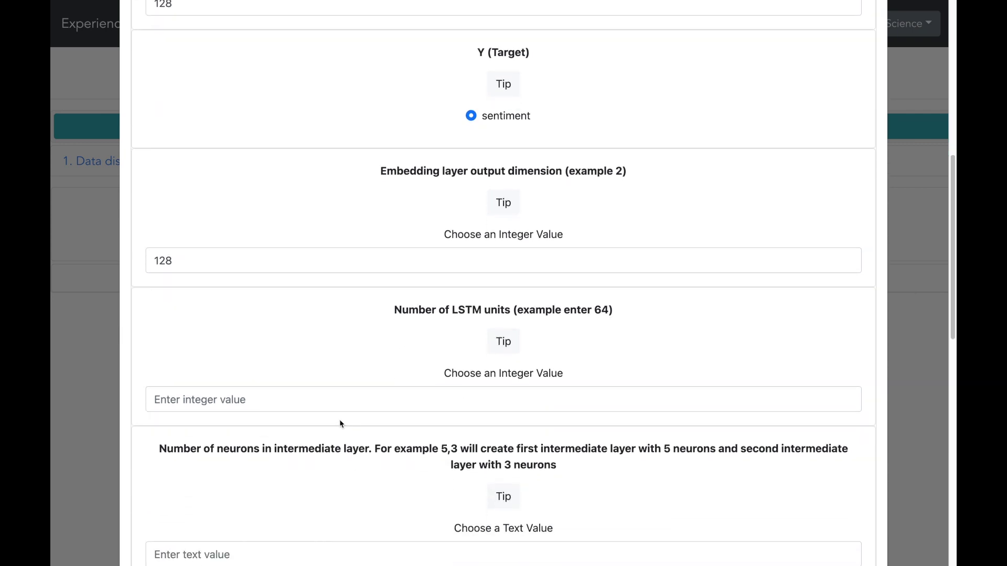
{"action": "left_click", "coordinate": [330, 395]}
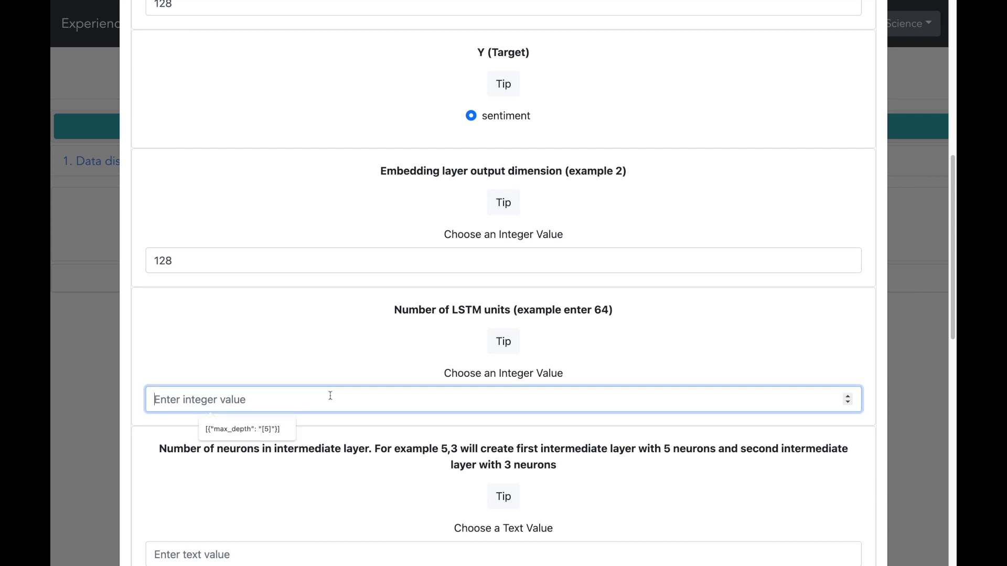
{"action": "type", "text": "64"}
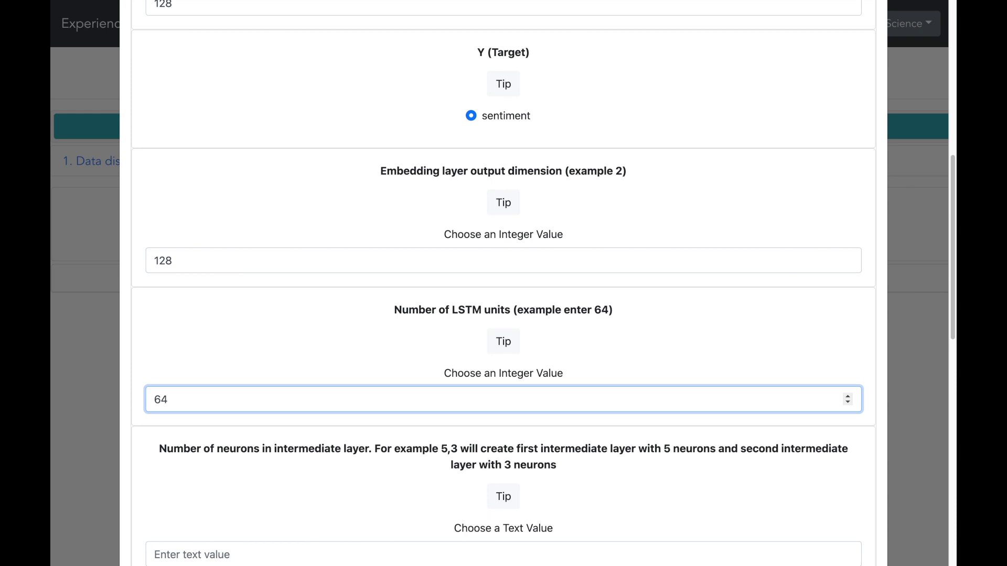
{"action": "left_click", "coordinate": [333, 378]}
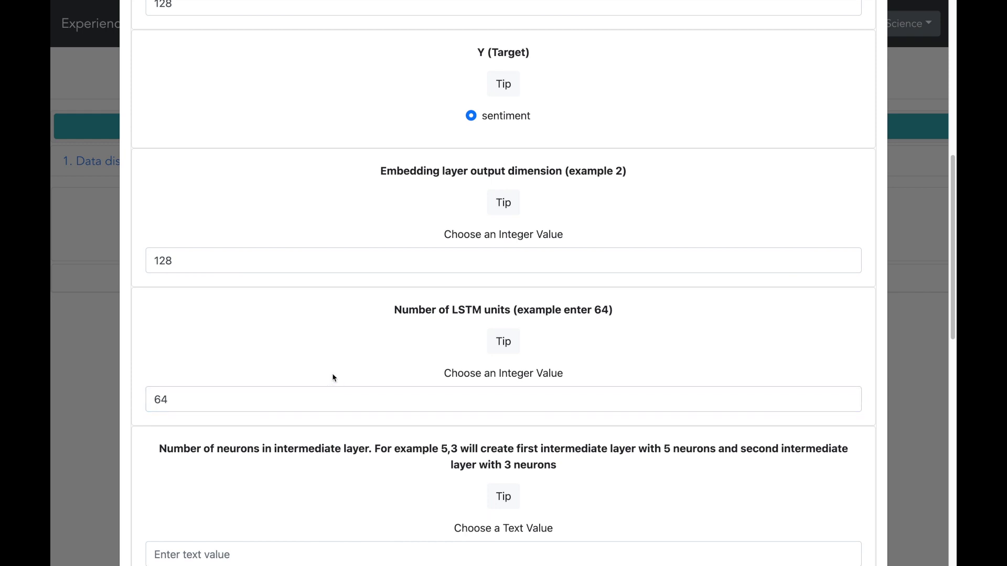
- Enter 5 in the Number of neurons in intermediate layer field
{"action": "scroll", "coordinate": [333, 378], "scroll_direction": "down", "scroll_amount": 5}
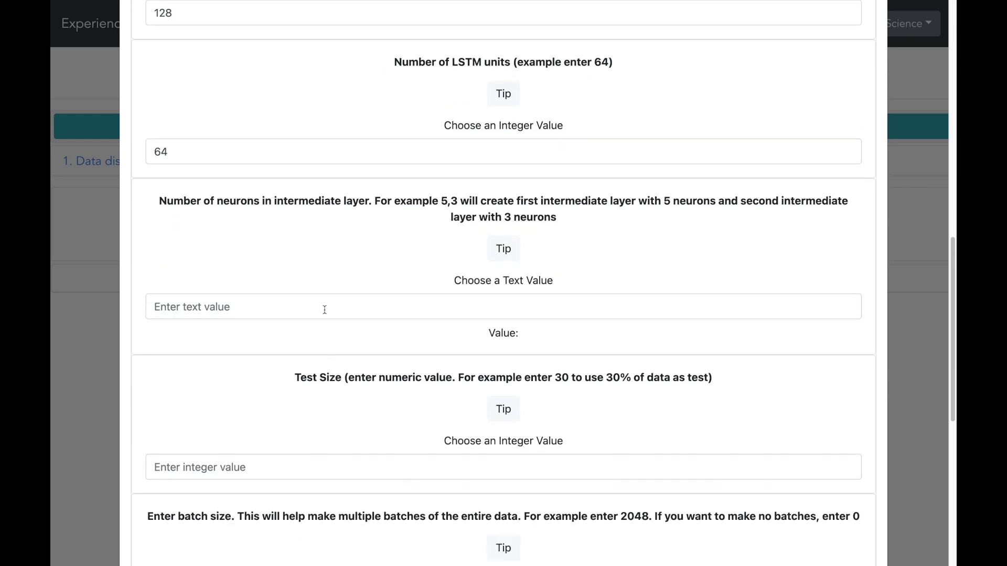
{"action": "left_click", "coordinate": [324, 309]}
{"action": "type", "text": "5"}
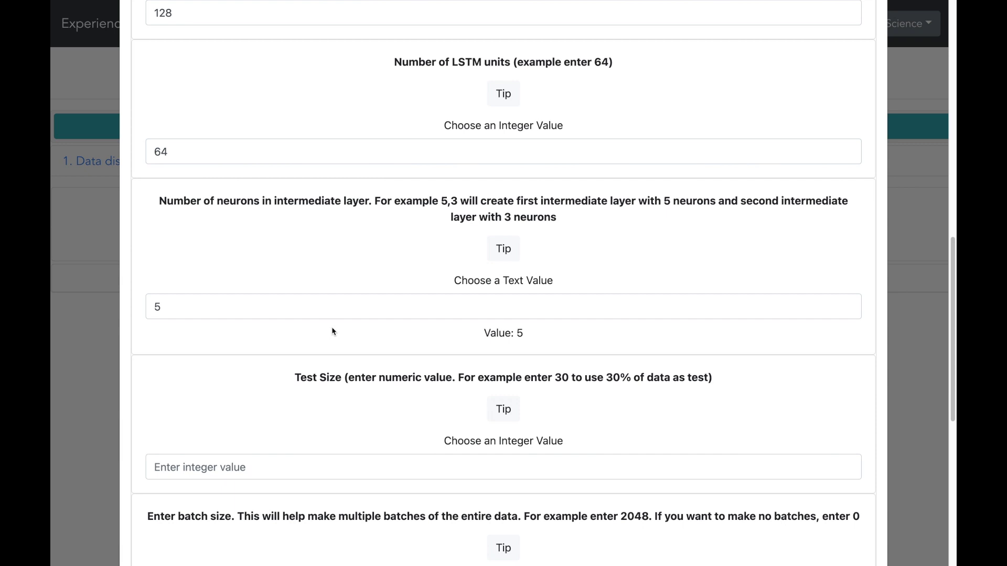
{"action": "scroll", "coordinate": [334, 332], "scroll_direction": "down", "scroll_amount": 3}
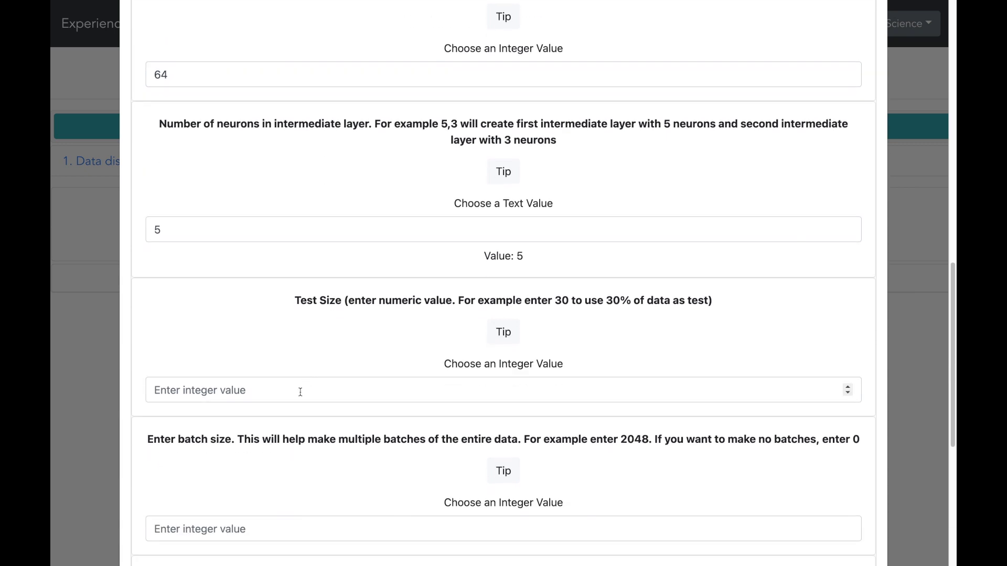
- Set test size to 30 and batch size to 32, correcting a mistyped 33
{"action": "left_click", "coordinate": [301, 392]}
{"action": "type", "text": "3"}
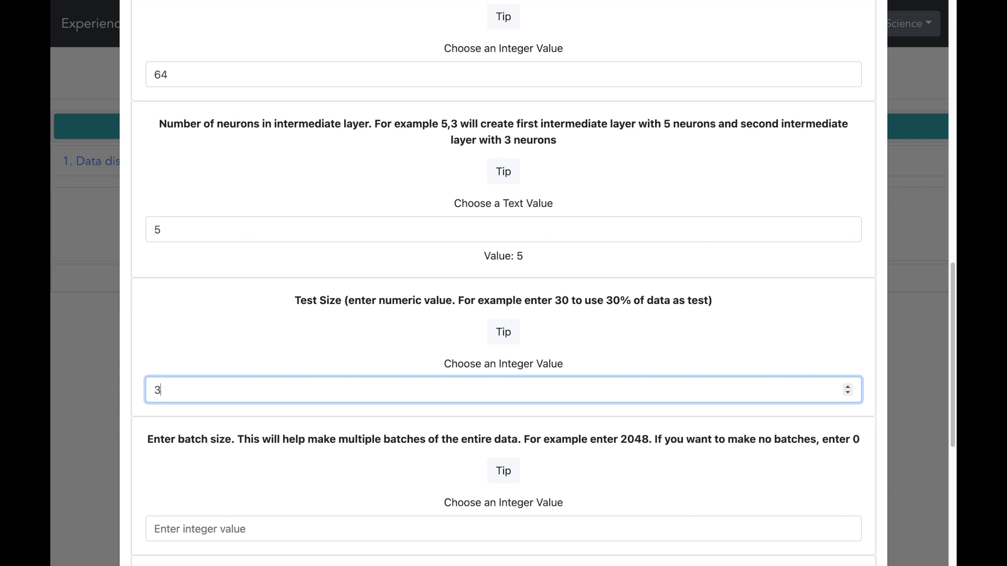
{"action": "type", "text": "0"}
{"action": "left_click", "coordinate": [316, 410]}
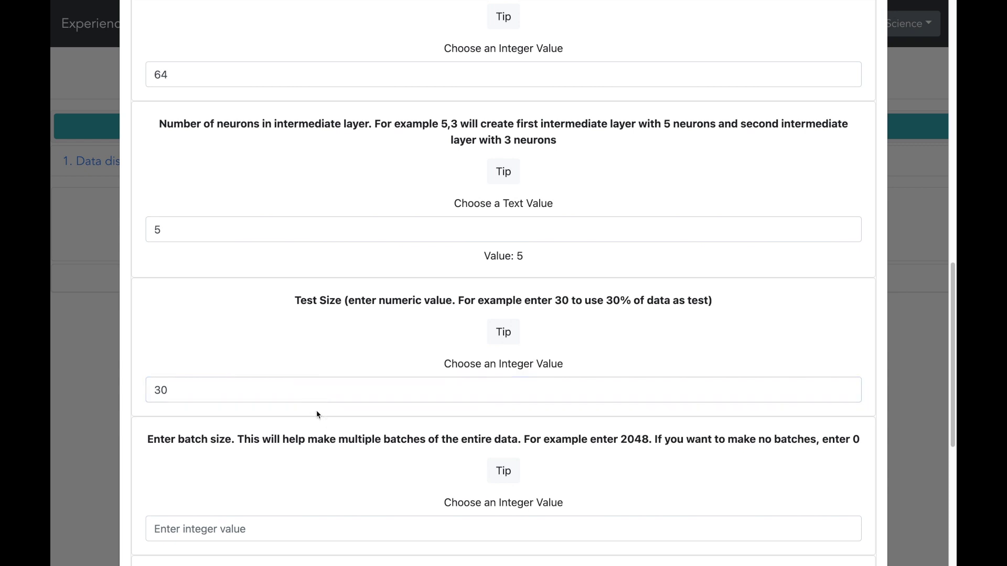
{"action": "scroll", "coordinate": [316, 410], "scroll_direction": "down", "scroll_amount": 2}
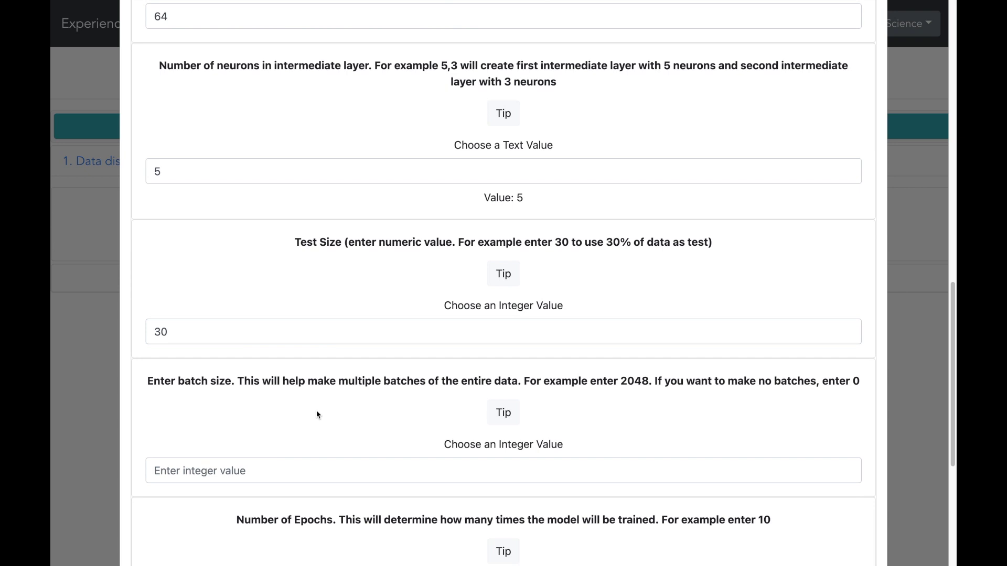
{"action": "scroll", "coordinate": [316, 415], "scroll_direction": "down", "scroll_amount": 2}
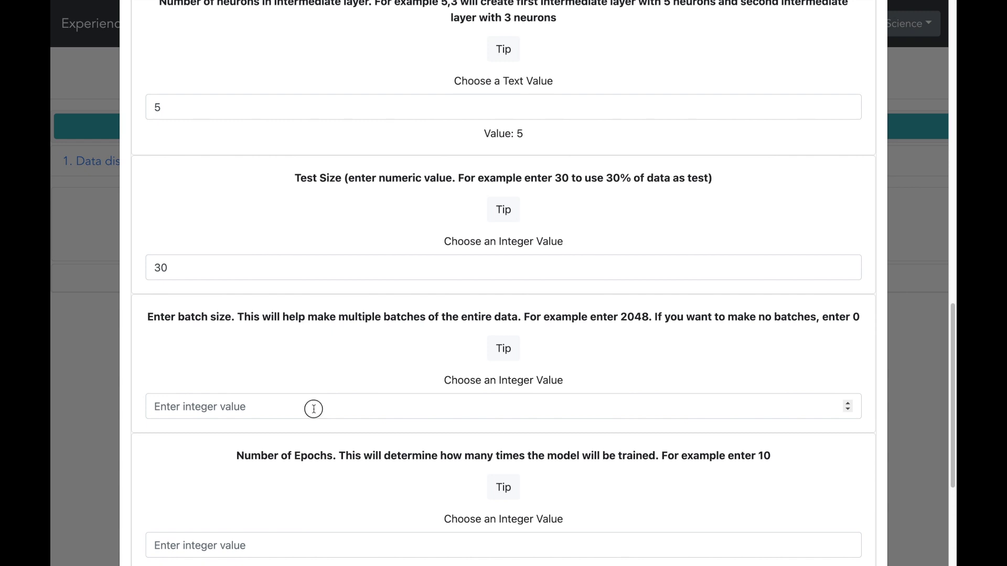
{"action": "left_click", "coordinate": [313, 408]}
{"action": "type", "text": "33"}
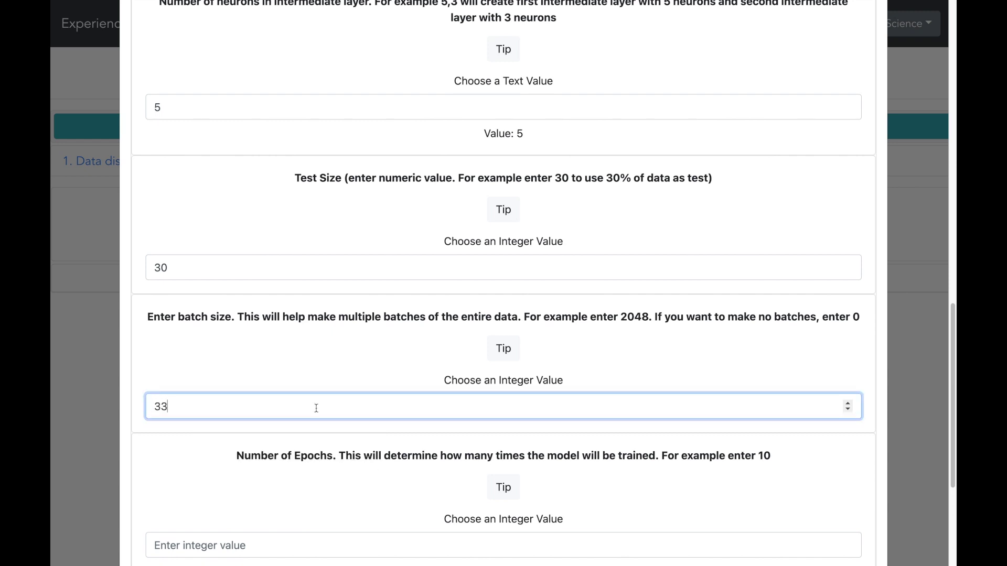
{"action": "key", "text": "BackSpace"}
{"action": "type", "text": "2"}
{"action": "left_click", "coordinate": [231, 443]}
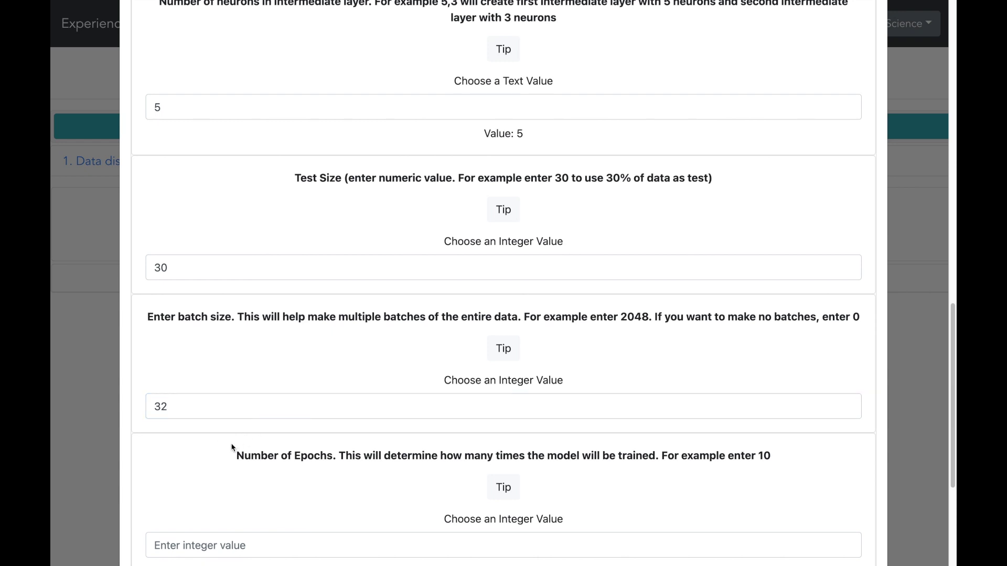
{"action": "scroll", "coordinate": [233, 447], "scroll_direction": "down", "scroll_amount": 2}
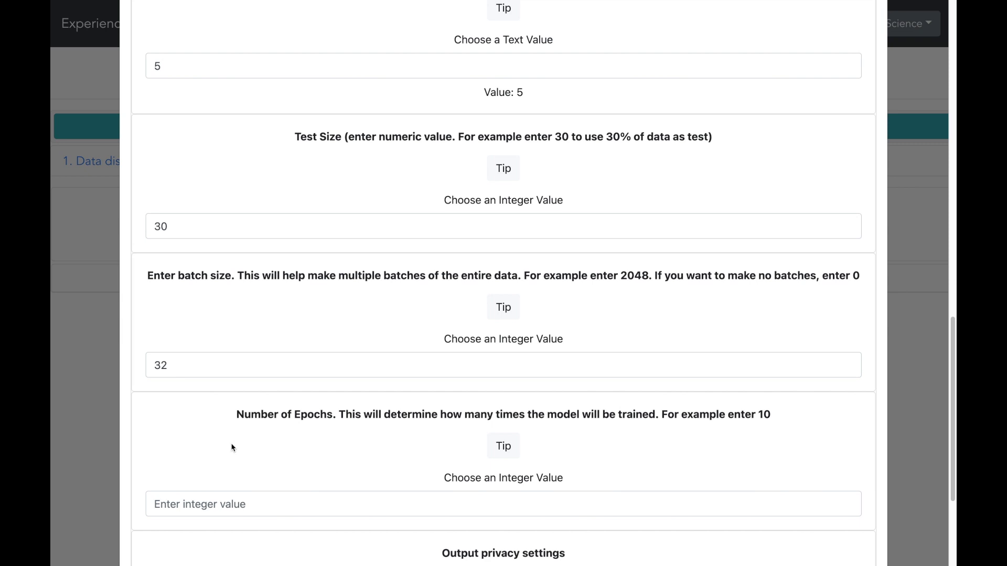
- Enter 2 epochs, choose sharable output, and start training the LSTM model
{"action": "scroll", "coordinate": [232, 447], "scroll_direction": "down", "scroll_amount": 4}
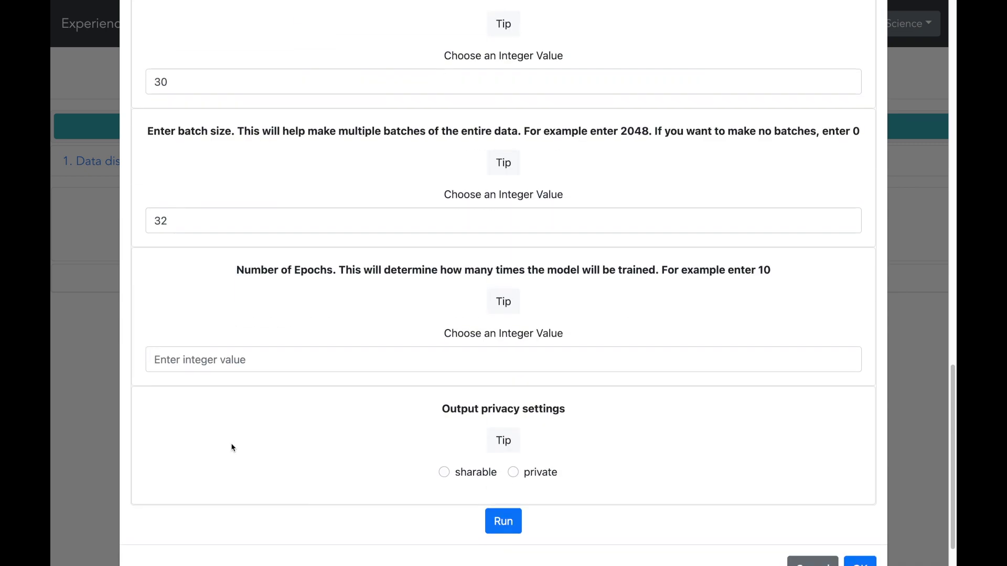
{"action": "left_click", "coordinate": [189, 314]}
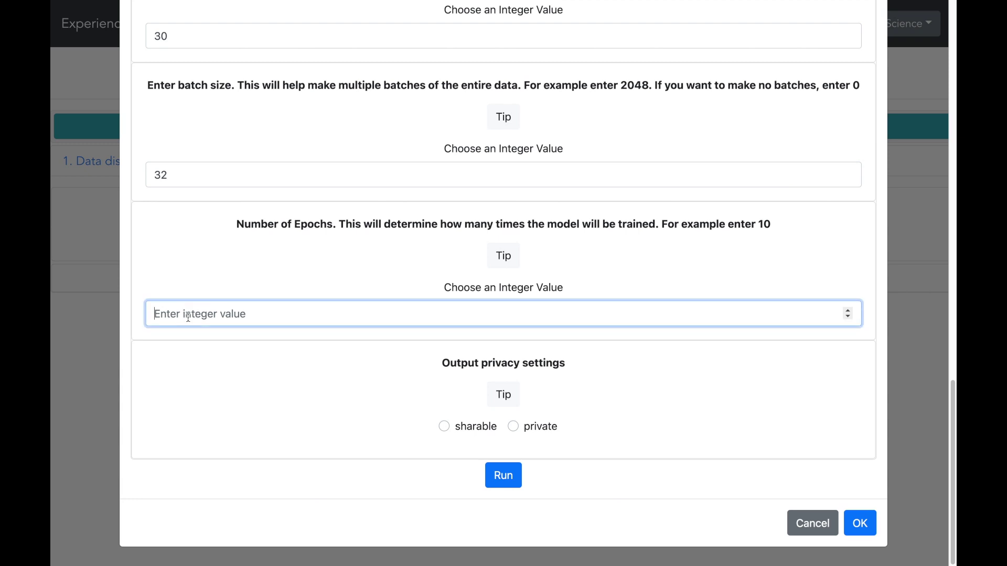
{"action": "type", "text": "2"}
{"action": "left_click", "coordinate": [209, 349]}
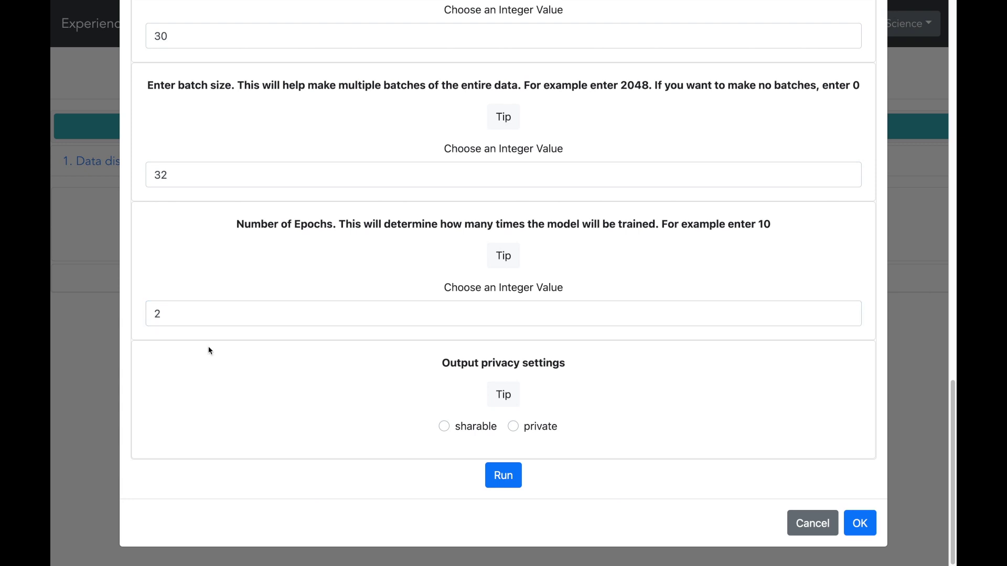
{"action": "left_click", "coordinate": [443, 427]}
{"action": "left_click", "coordinate": [501, 486]}
- Scroll down the finished LSTM training output to view the confusion matrix report
{"action": "scroll", "coordinate": [454, 485], "scroll_direction": "down", "scroll_amount": 1}
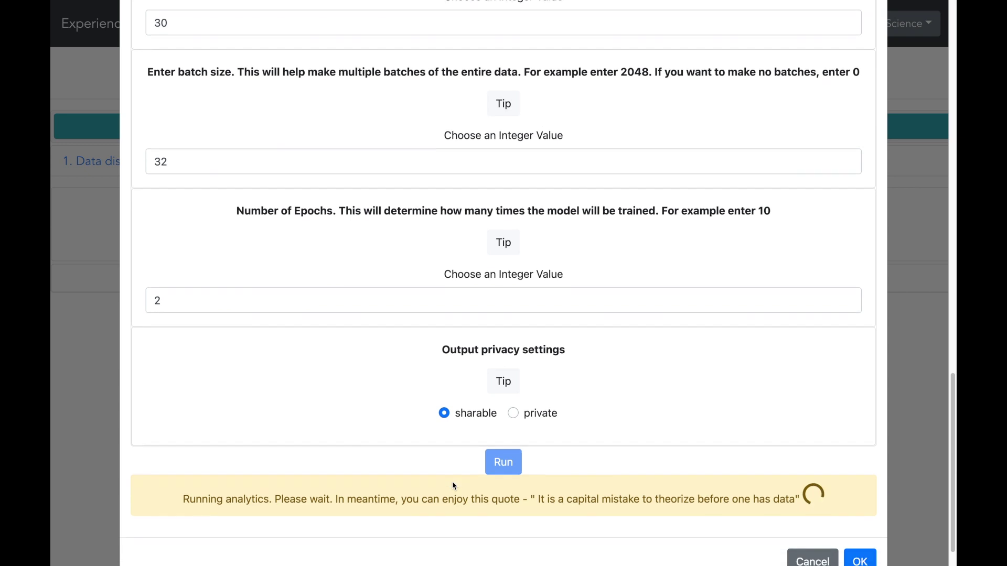
{"action": "scroll", "coordinate": [454, 486], "scroll_direction": "down", "scroll_amount": 1}
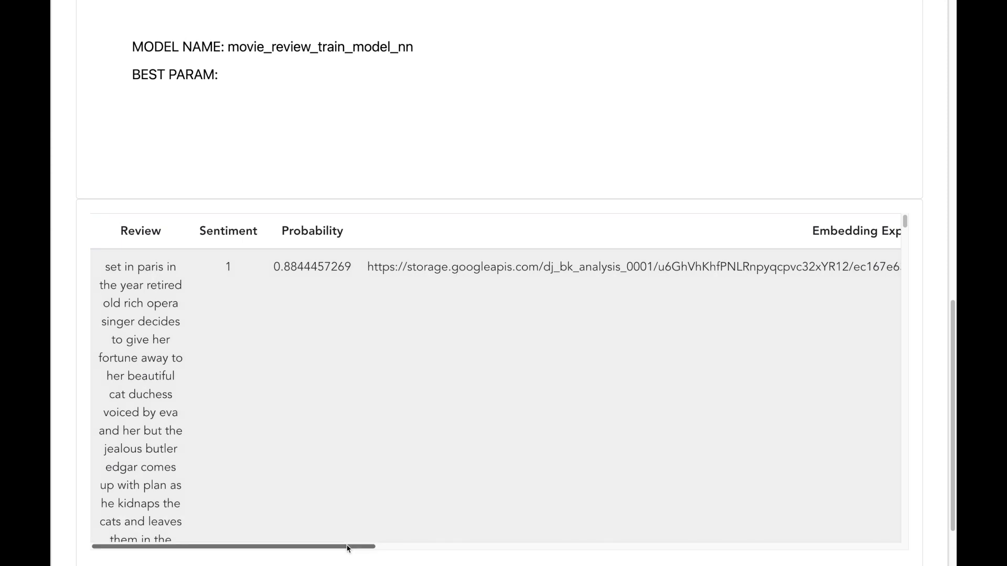
- Scroll the results table right past Probability and inspect the Embedding Explainer and Lstm Explainer links
{"action": "left_click_drag", "start_coordinate": [348, 547], "coordinate": [418, 548]}
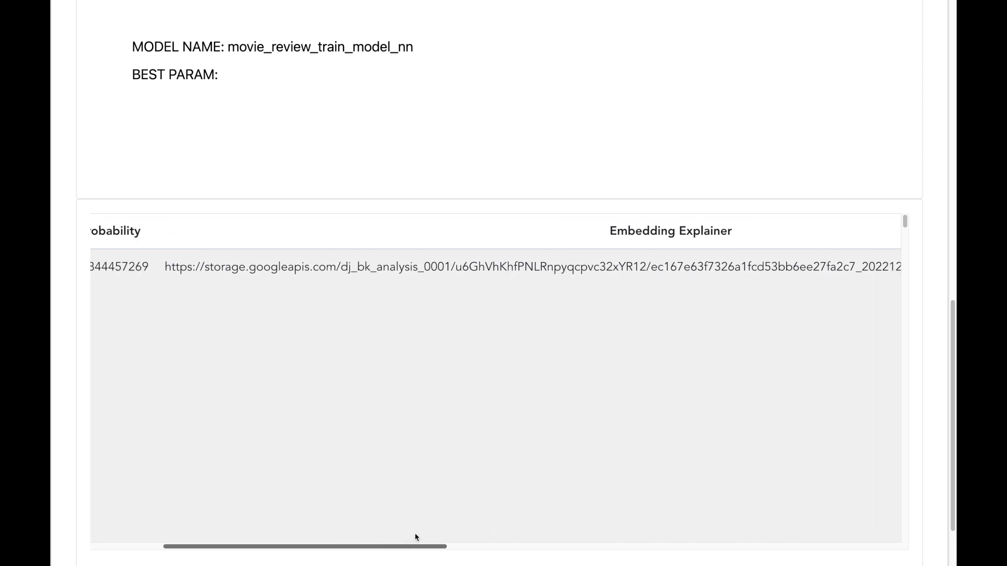
{"action": "left_click_drag", "start_coordinate": [165, 267], "coordinate": [409, 268]}
{"action": "left_click_drag", "start_coordinate": [418, 547], "coordinate": [437, 547]}
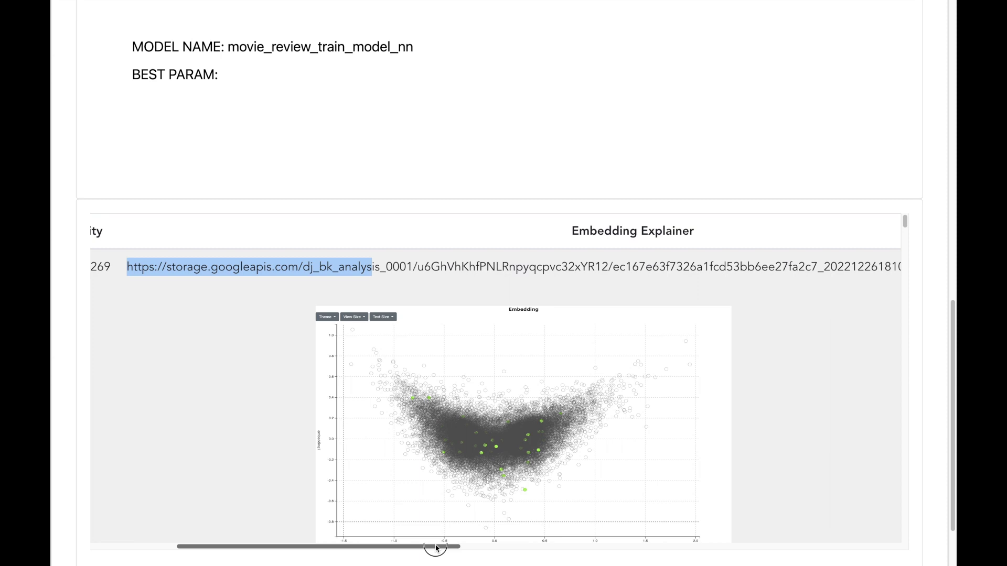
{"action": "left_click_drag", "start_coordinate": [436, 548], "coordinate": [770, 519]}
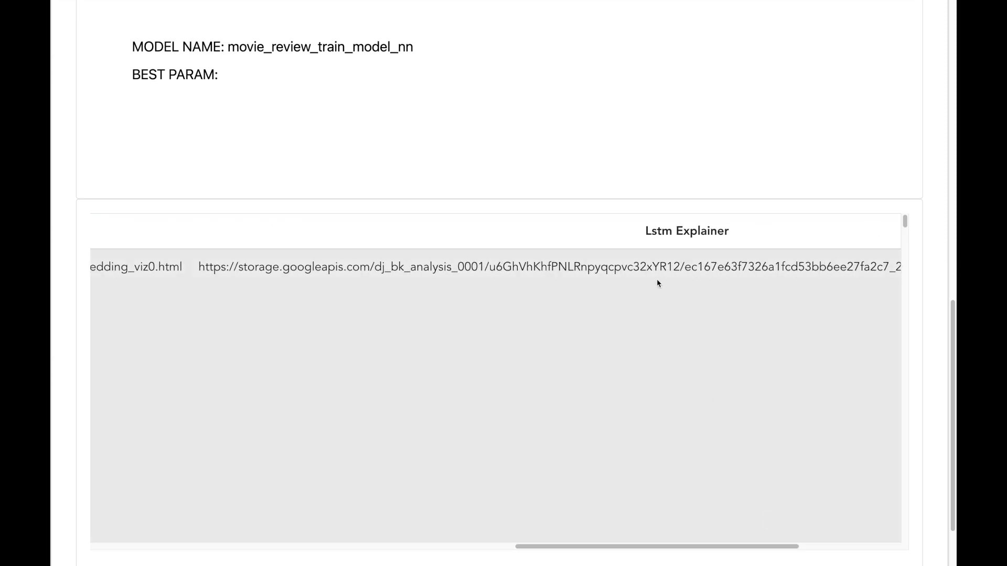
{"action": "left_click_drag", "start_coordinate": [647, 232], "coordinate": [662, 232]}
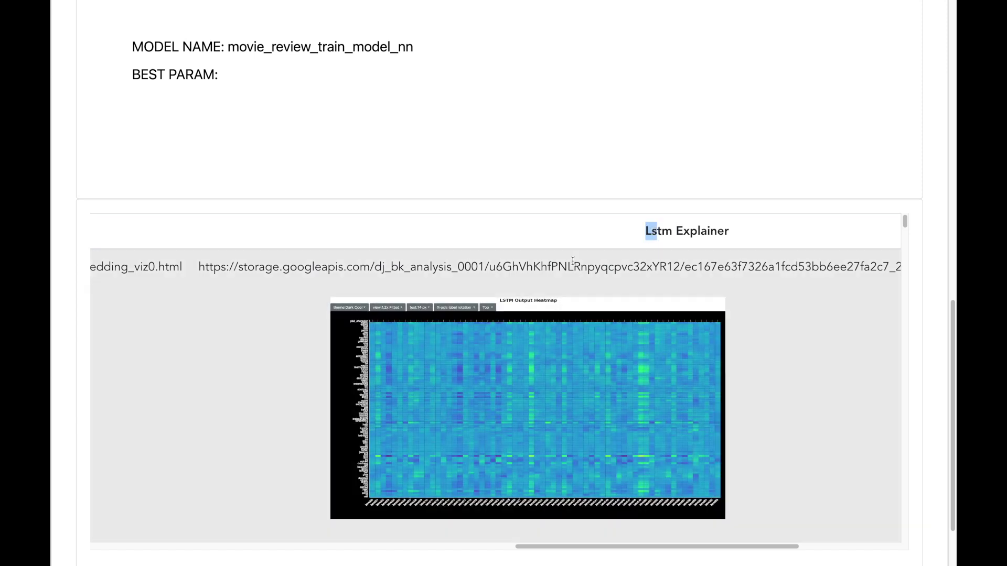
{"action": "left_click_drag", "start_coordinate": [512, 267], "coordinate": [532, 267]}
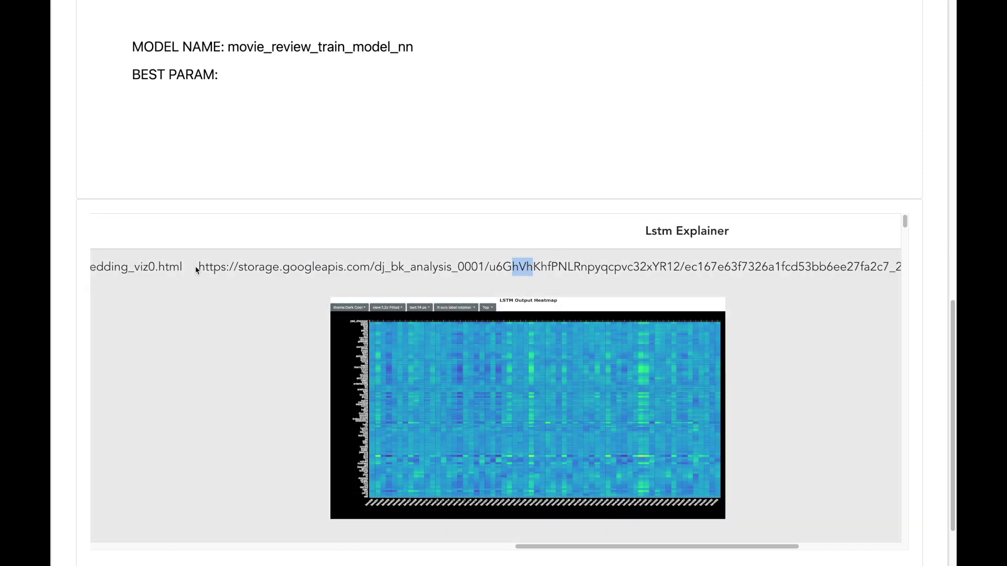
{"action": "left_click_drag", "start_coordinate": [199, 268], "coordinate": [265, 269]}
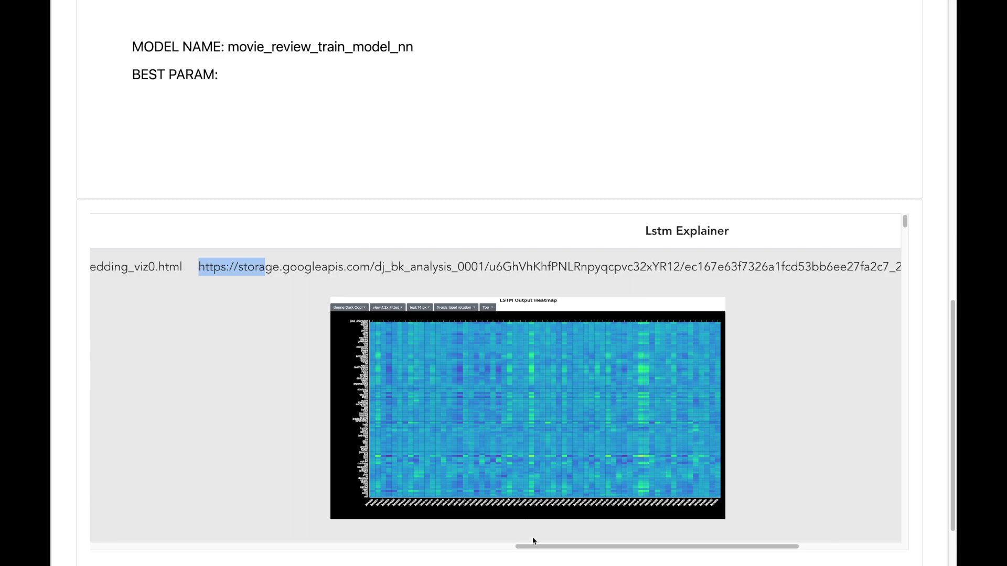